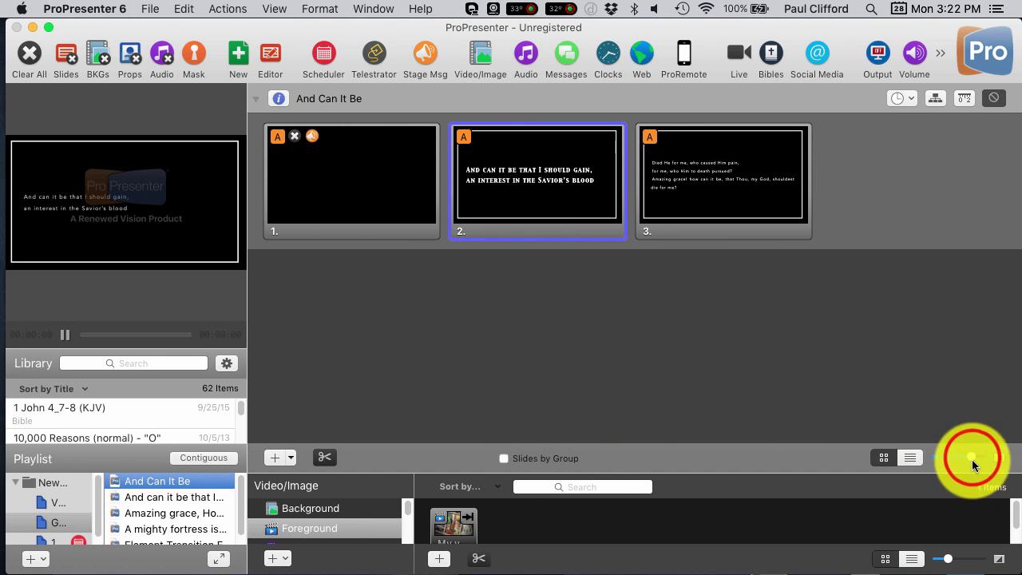
Widen the slide-size slider so the three And Can It Be thumbnails display larger
{"action": "left_click_drag", "start_coordinate": [972, 456], "coordinate": [978, 456]}
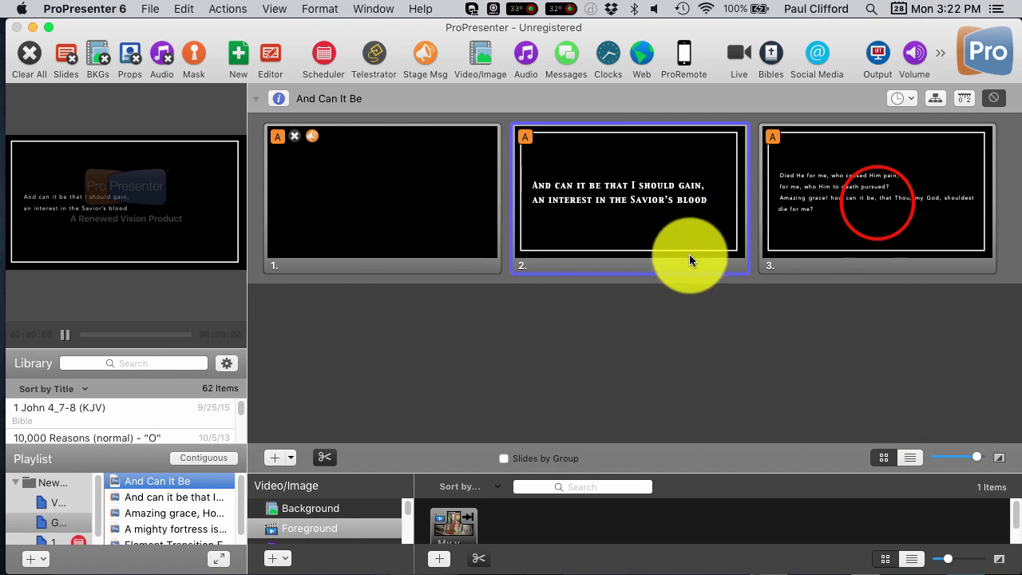
Apply the Capitals Template 1 to slide 3 of And Can It Be
{"action": "left_click", "coordinate": [877, 201]}
{"action": "right_click", "coordinate": [877, 201]}
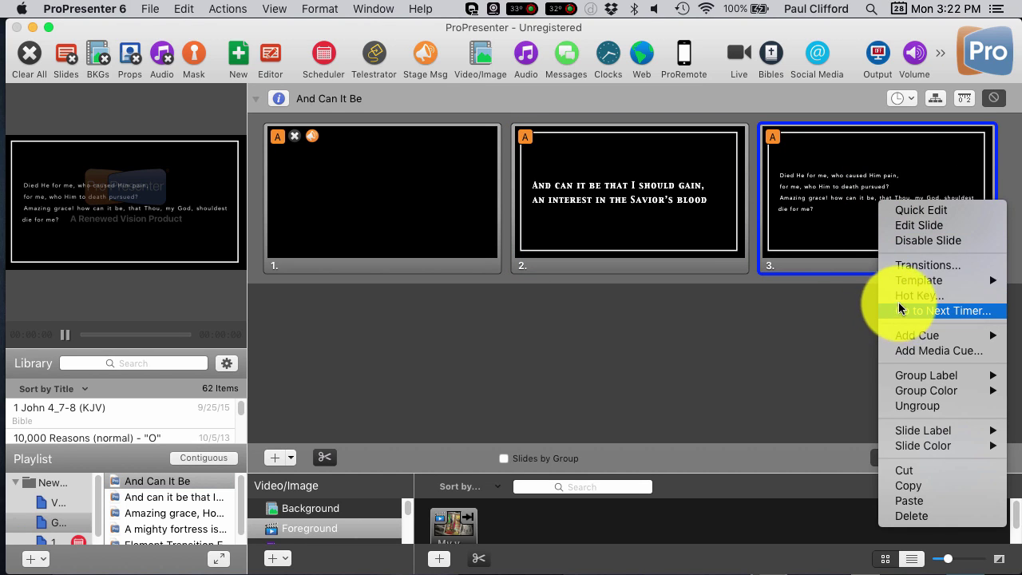
{"action": "mouse_move", "coordinate": [905, 284]}
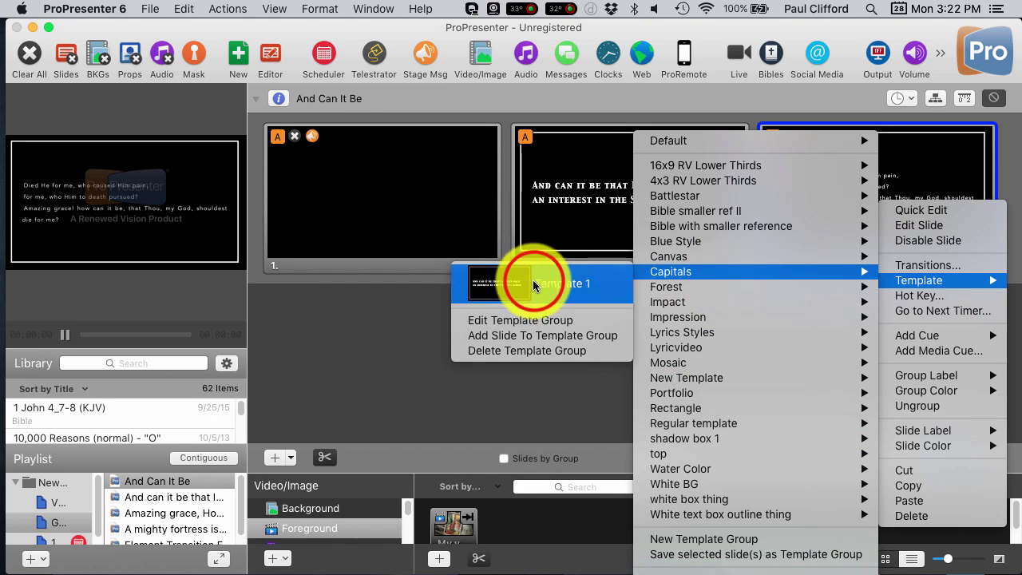
{"action": "left_click", "coordinate": [533, 281]}
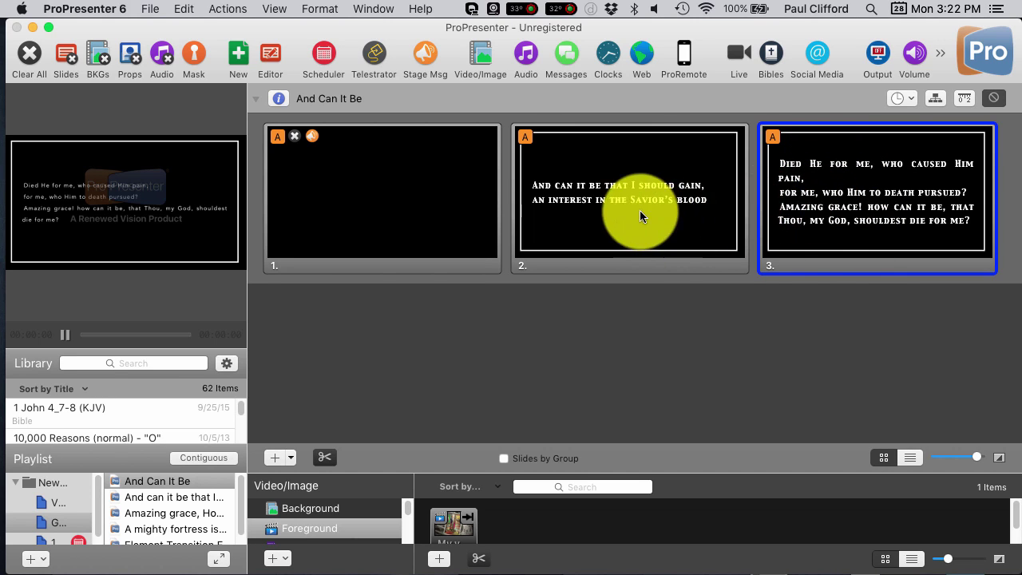
Apply Template 1 from the 'white box thing' template group to slide 2
{"action": "left_click", "coordinate": [662, 196]}
{"action": "right_click", "coordinate": [662, 196]}
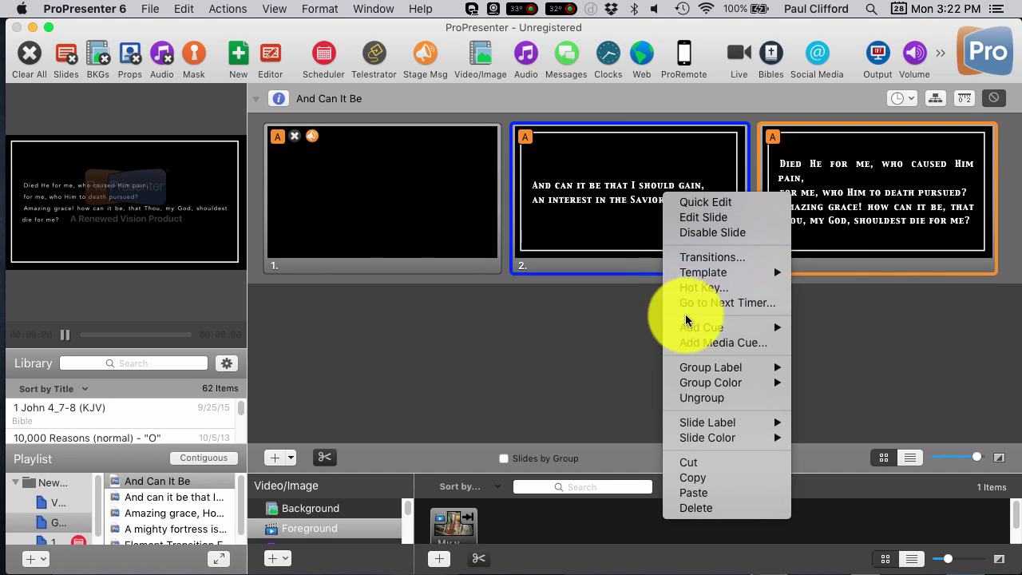
{"action": "mouse_move", "coordinate": [698, 275]}
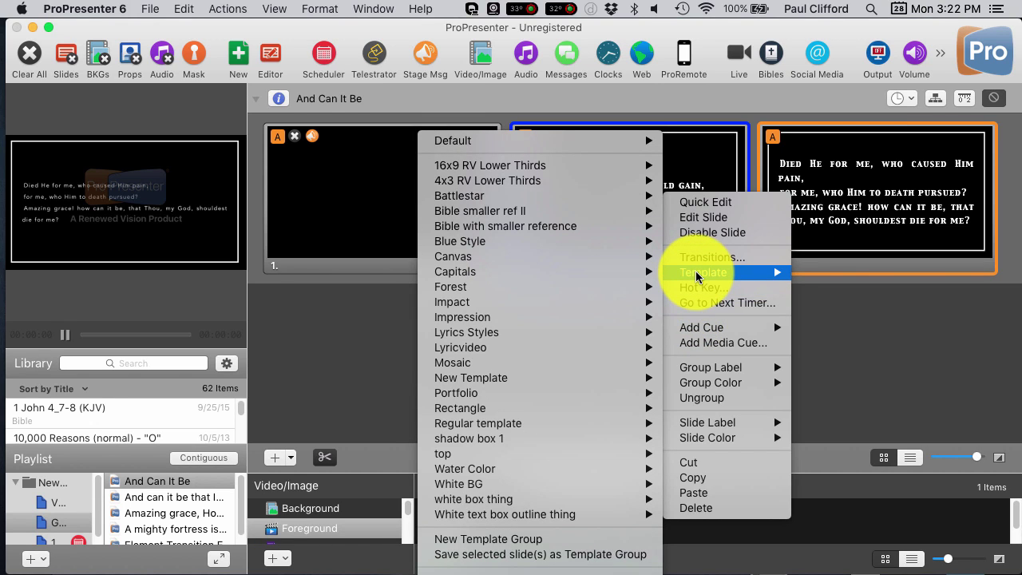
{"action": "mouse_move", "coordinate": [552, 381]}
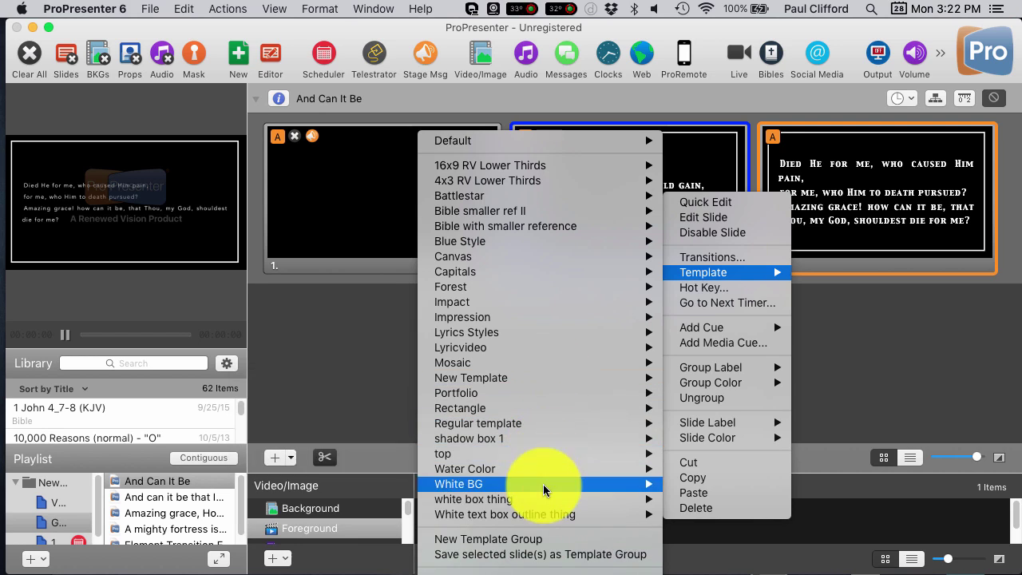
{"action": "mouse_move", "coordinate": [537, 485]}
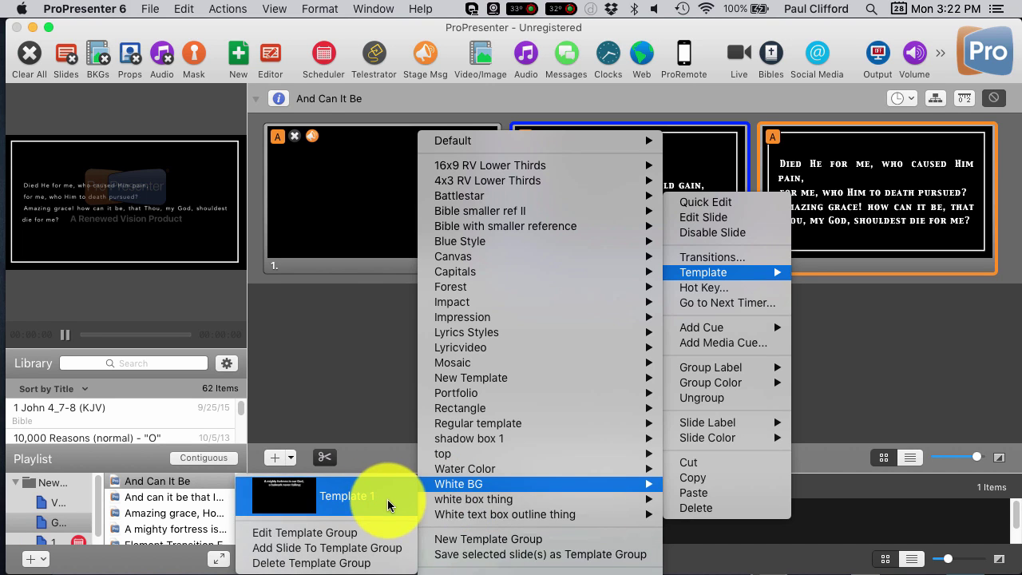
{"action": "left_click", "coordinate": [447, 499]}
{"action": "left_click", "coordinate": [389, 508]}
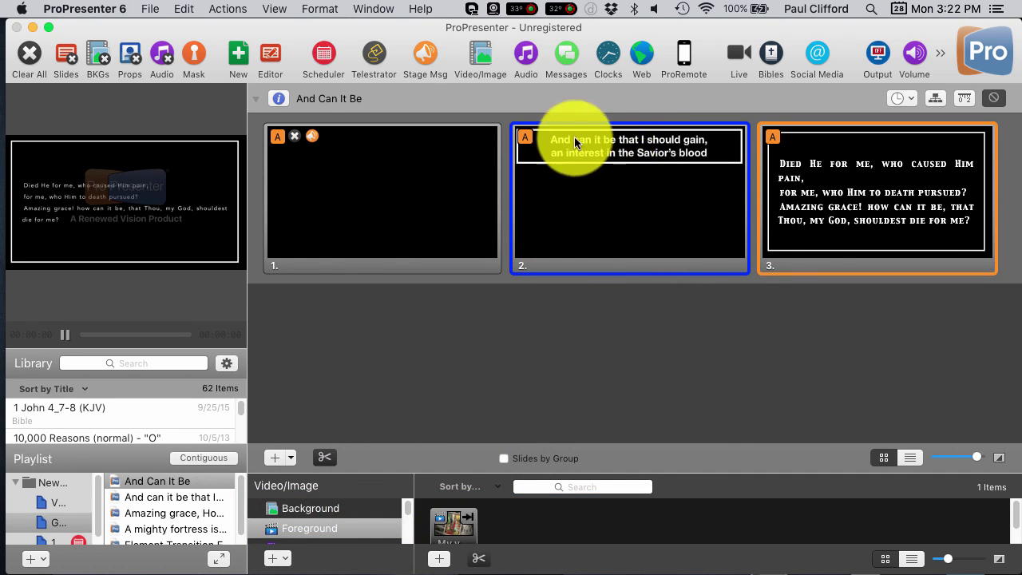
{"action": "left_click", "coordinate": [667, 342]}
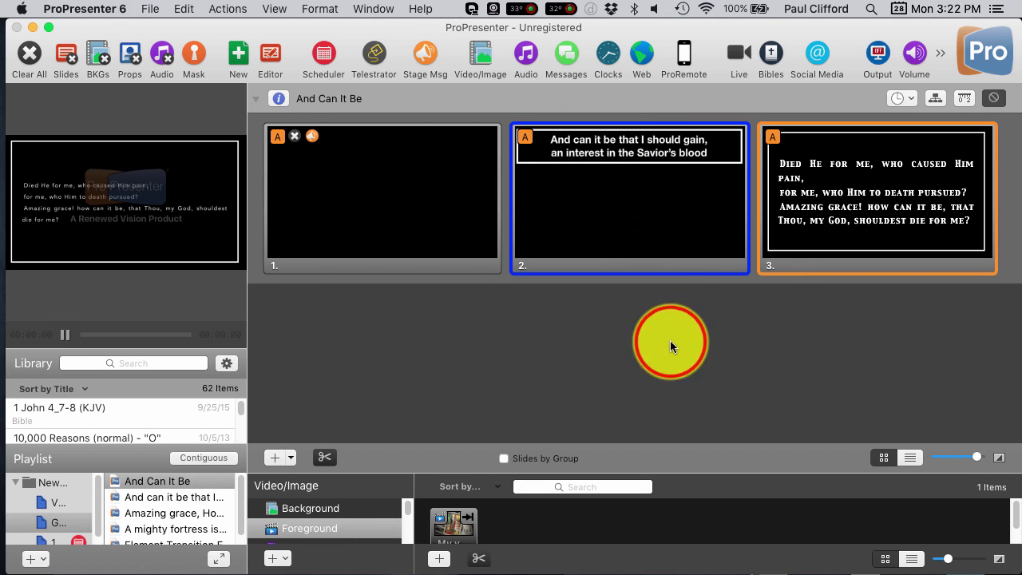
Open slide 2 in the slide editor and select both lyric lines
{"action": "right_click", "coordinate": [632, 194]}
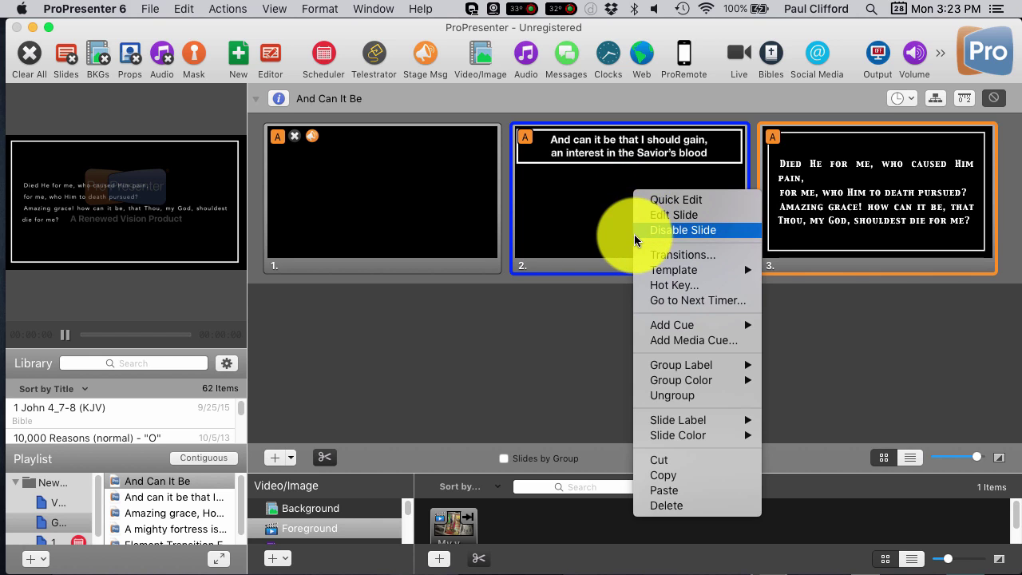
{"action": "left_click", "coordinate": [653, 214]}
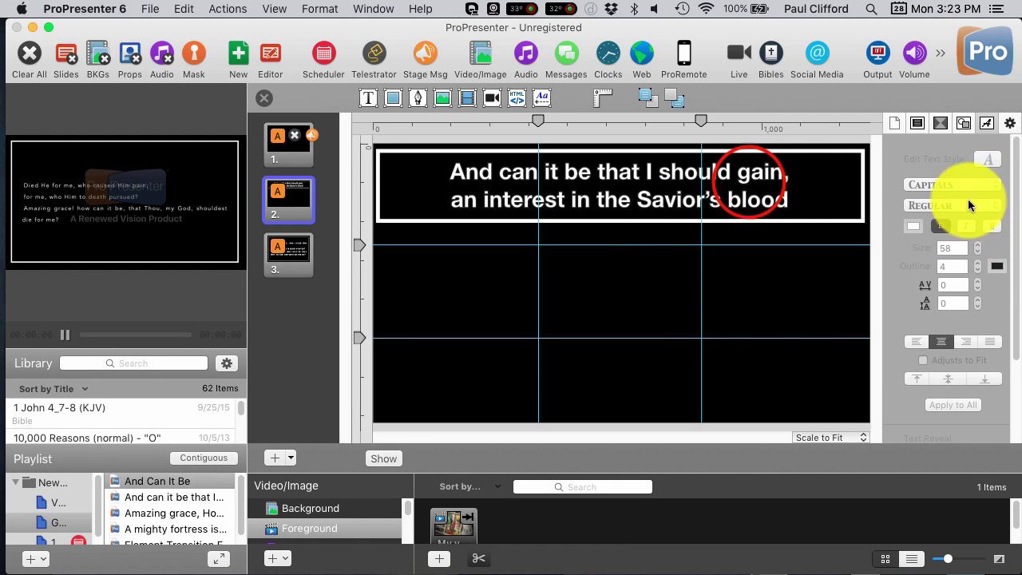
{"action": "left_click", "coordinate": [751, 184]}
{"action": "double_click", "coordinate": [748, 183]}
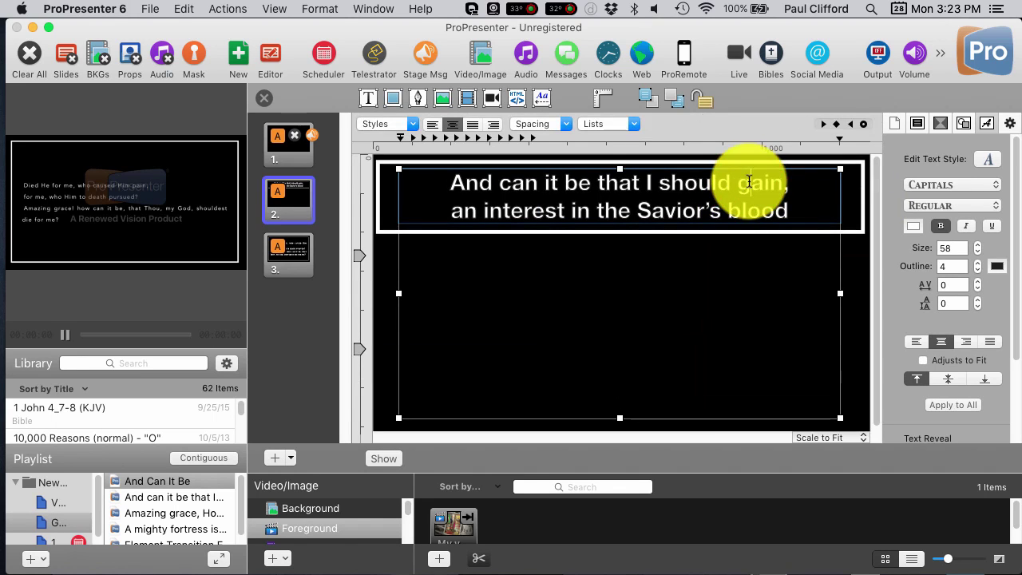
{"action": "left_click_drag", "start_coordinate": [791, 211], "coordinate": [411, 178]}
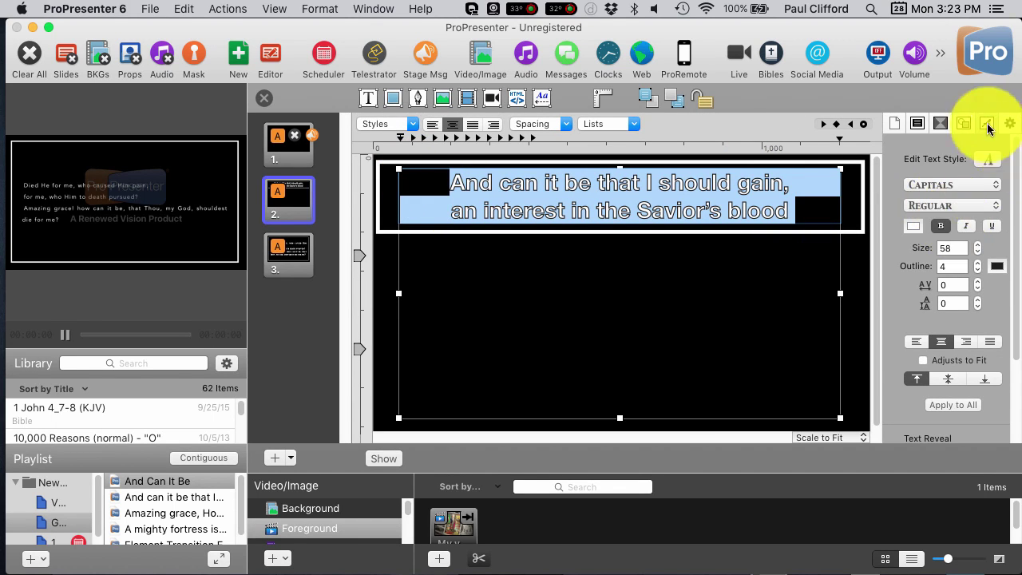
Set the selected lyrics to the Capitals font, then show slide 3 in the editor
{"action": "left_click", "coordinate": [984, 190]}
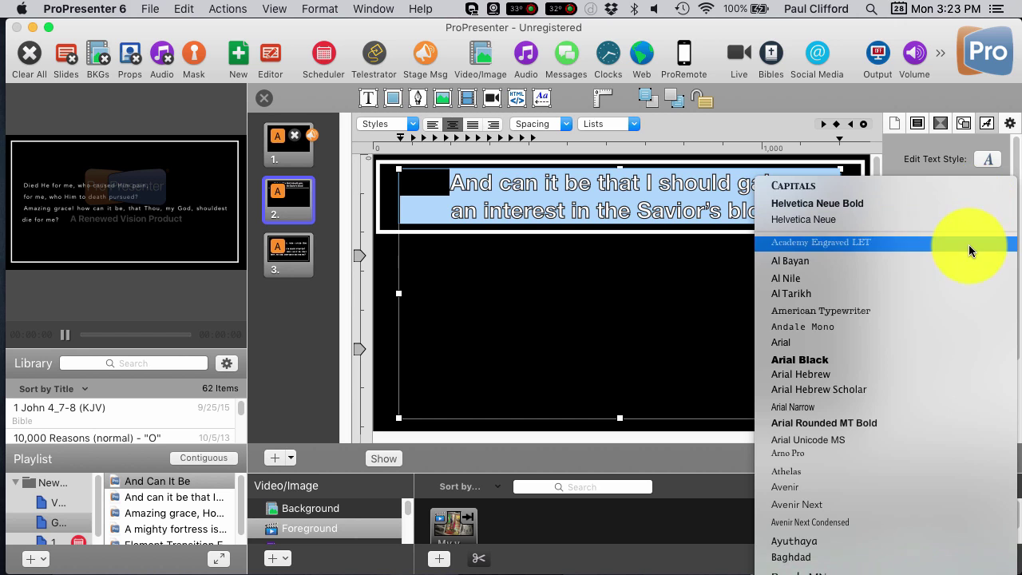
{"action": "scroll", "coordinate": [964, 276], "scroll_direction": "down", "scroll_amount": 6}
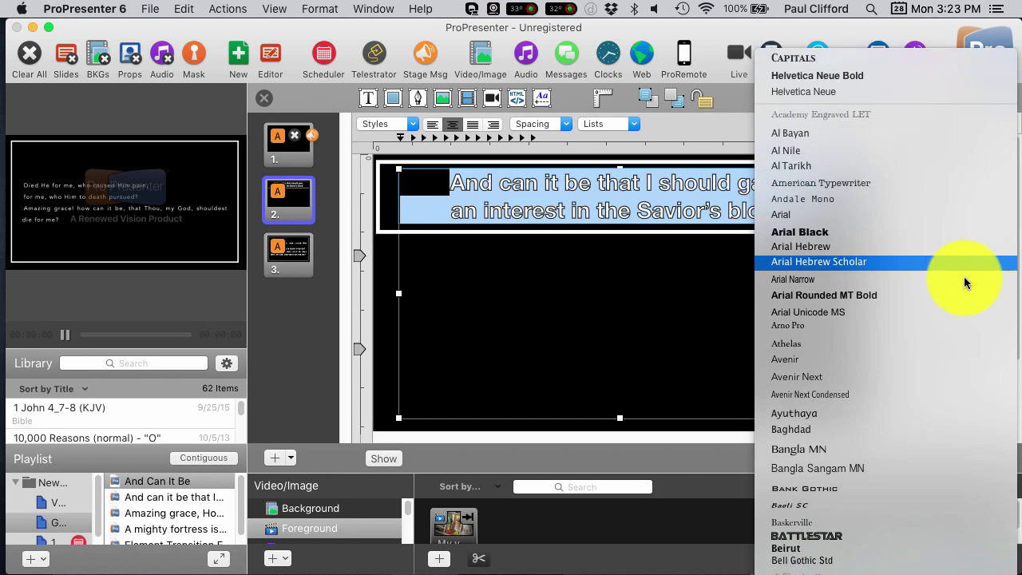
{"action": "scroll", "coordinate": [964, 276], "scroll_direction": "down", "scroll_amount": 7}
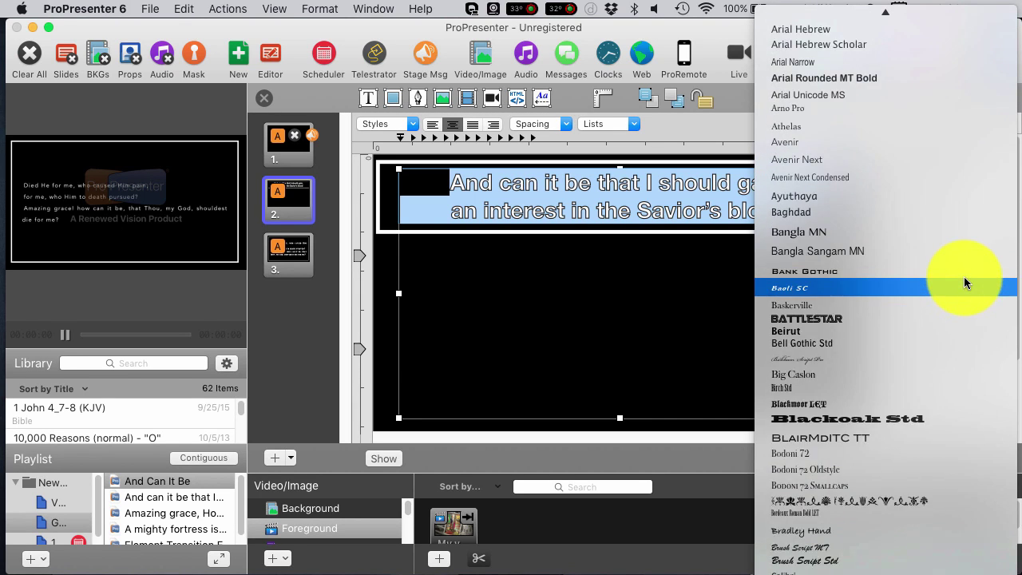
{"action": "left_click", "coordinate": [863, 471]}
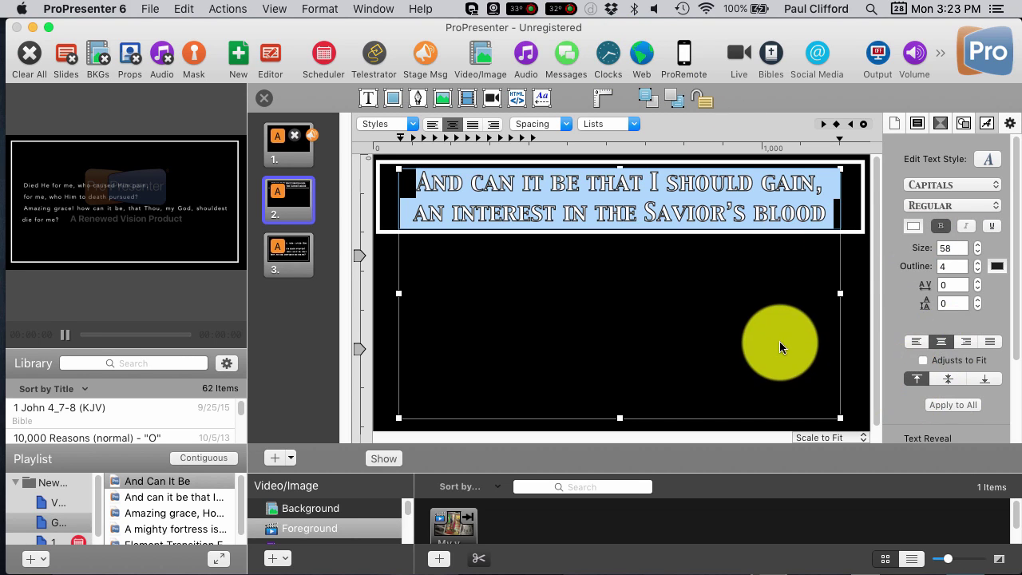
{"action": "left_click", "coordinate": [296, 248]}
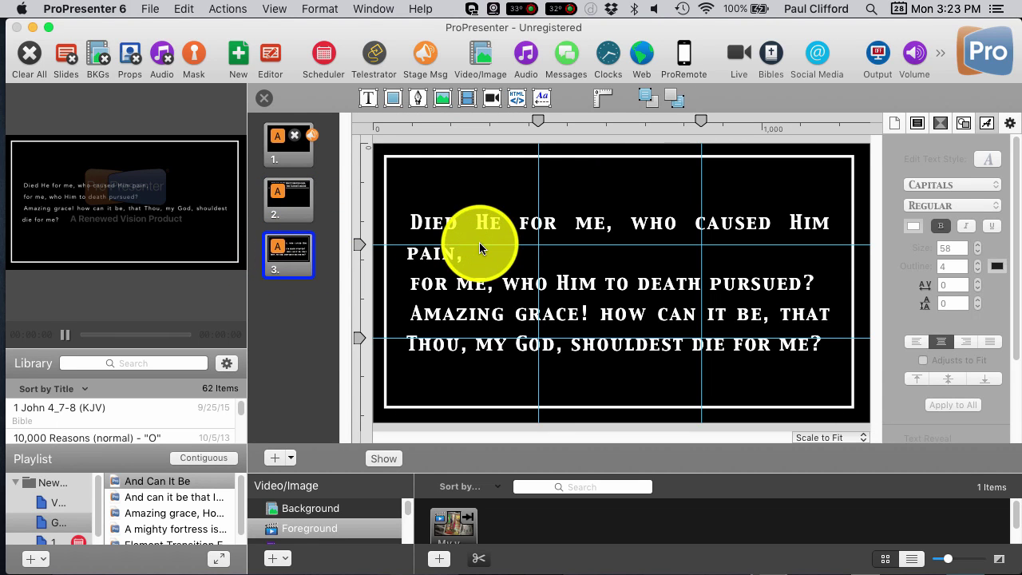
Close the slide editor and select all of slide 3's text in Quick Edit
{"action": "left_click", "coordinate": [263, 97]}
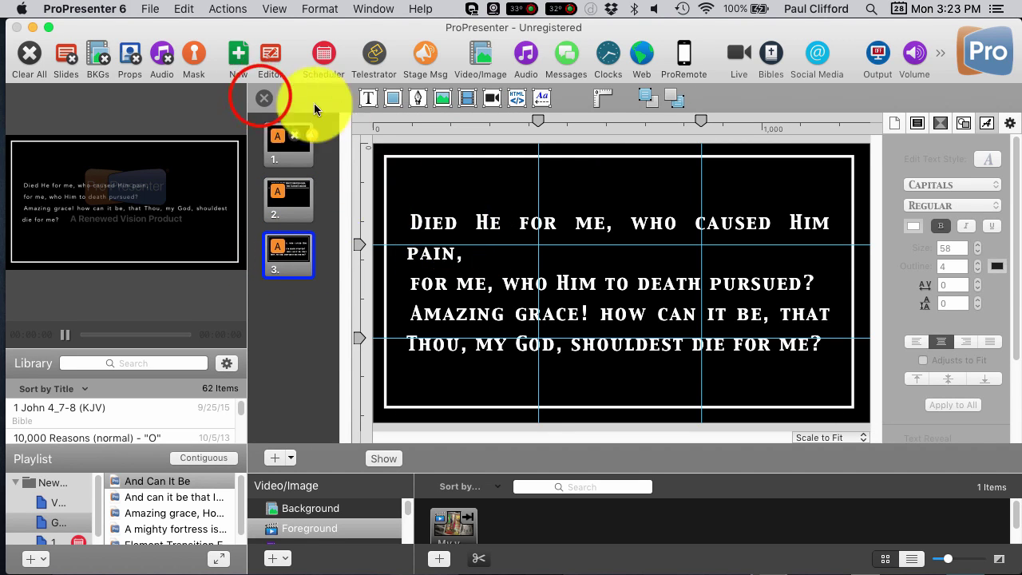
{"action": "left_click", "coordinate": [260, 93]}
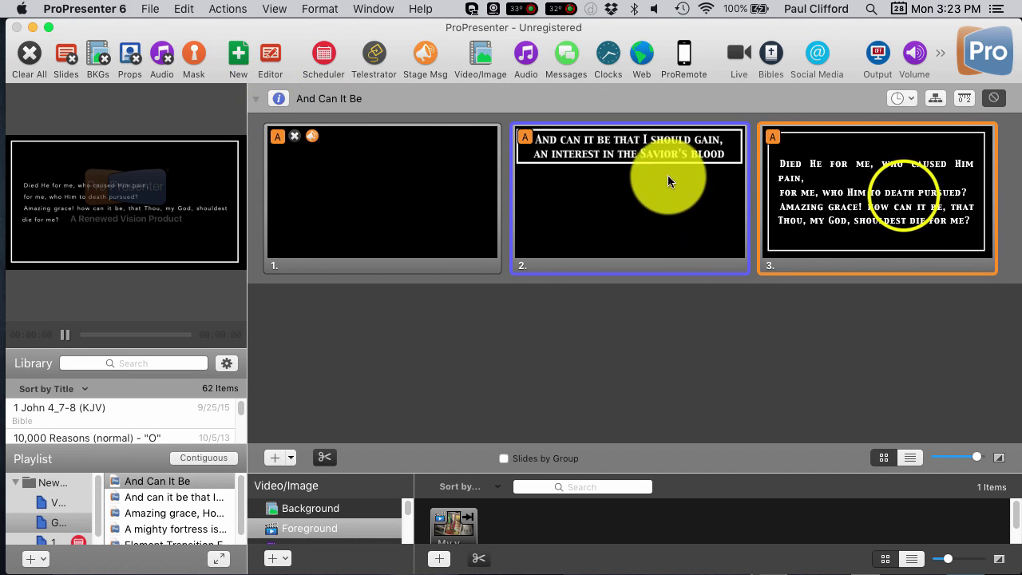
{"action": "right_click", "coordinate": [891, 196]}
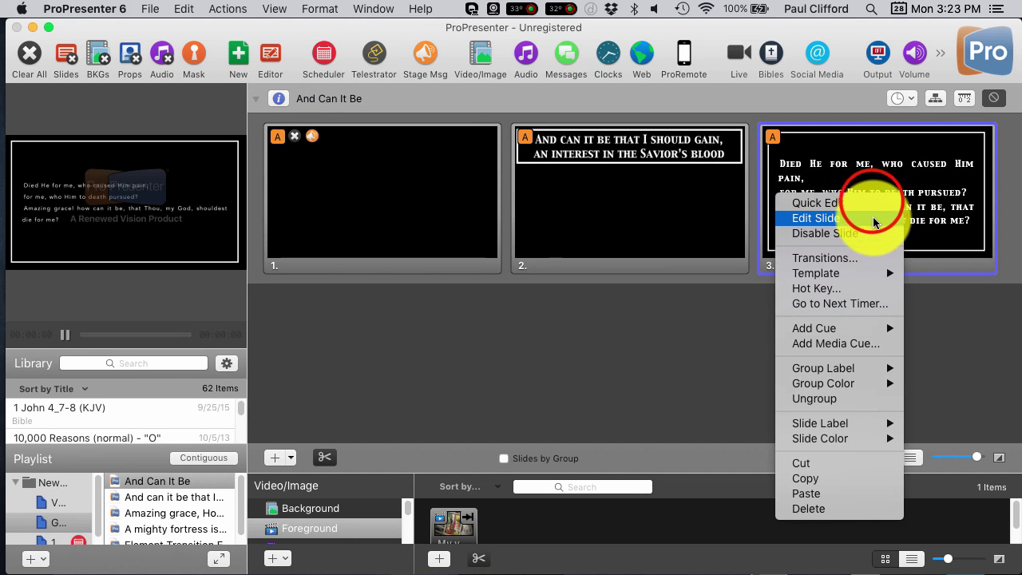
{"action": "left_click", "coordinate": [867, 202]}
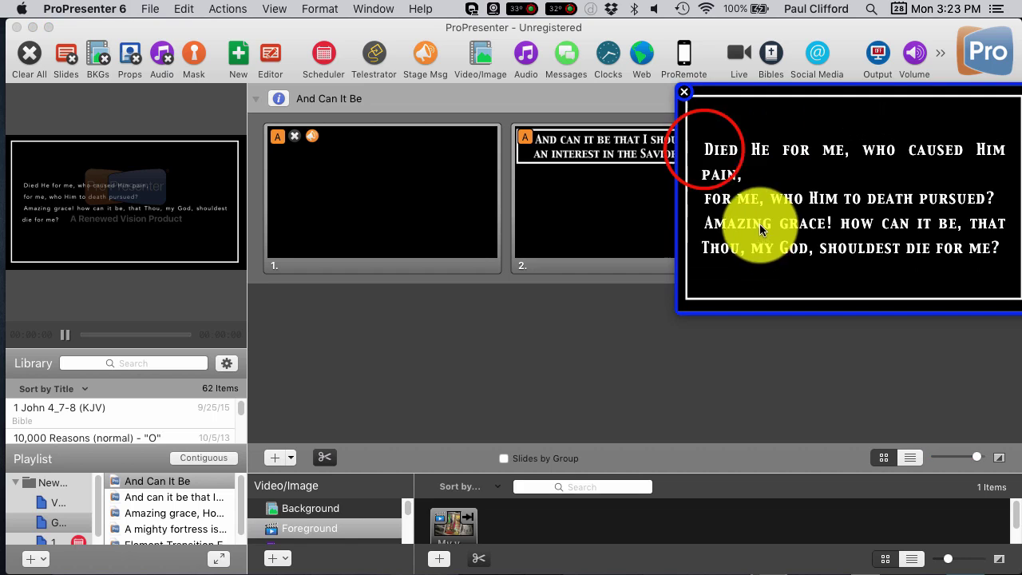
{"action": "left_click", "coordinate": [703, 144]}
{"action": "key", "text": "super+a"}
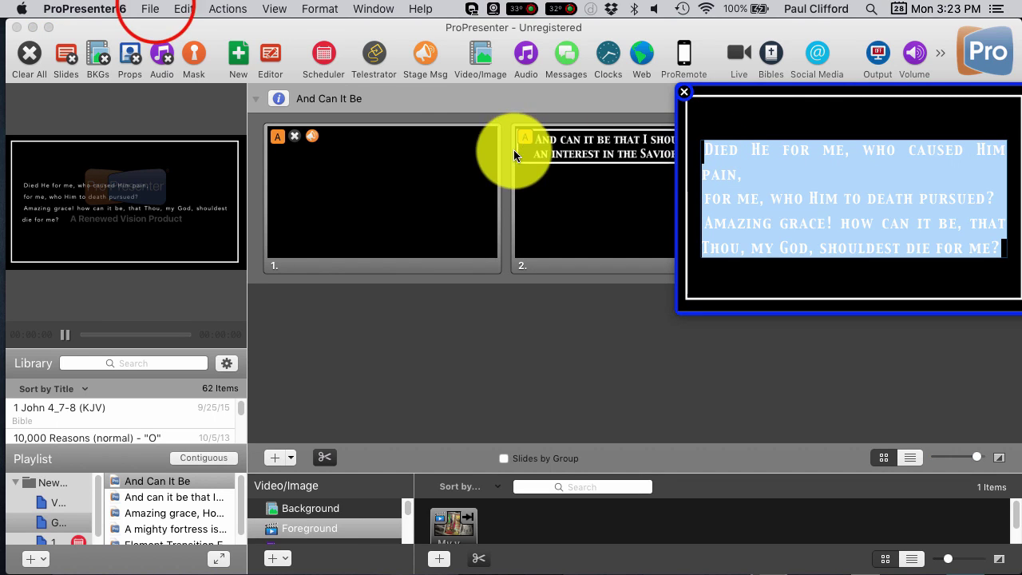
Apply Make Upper Case to slide 3's text and close the Quick Edit popup
{"action": "left_click", "coordinate": [153, 9]}
{"action": "mouse_move", "coordinate": [128, 8]}
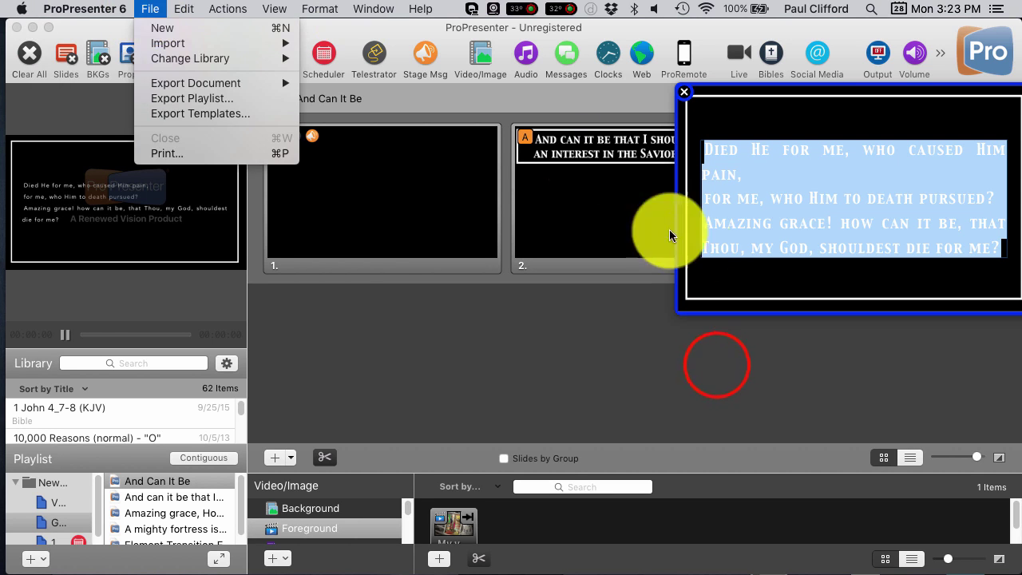
{"action": "left_click", "coordinate": [775, 246]}
{"action": "right_click", "coordinate": [775, 246]}
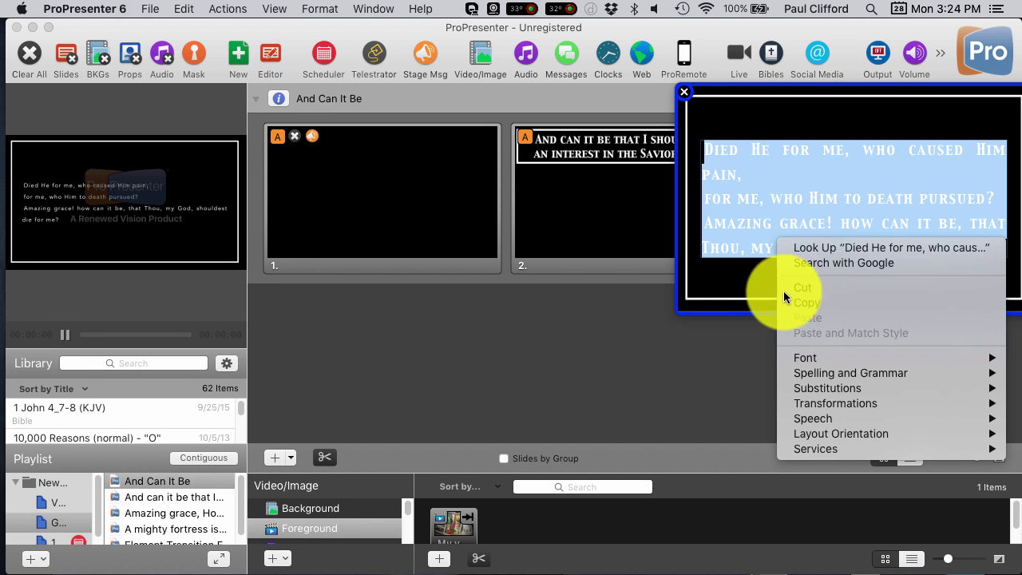
{"action": "mouse_move", "coordinate": [831, 404]}
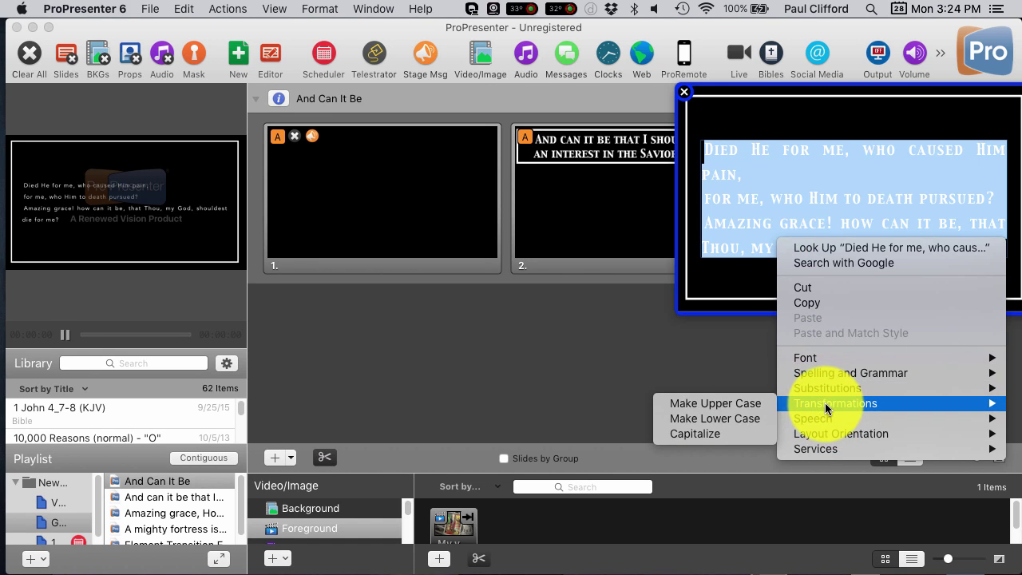
{"action": "left_click", "coordinate": [738, 402]}
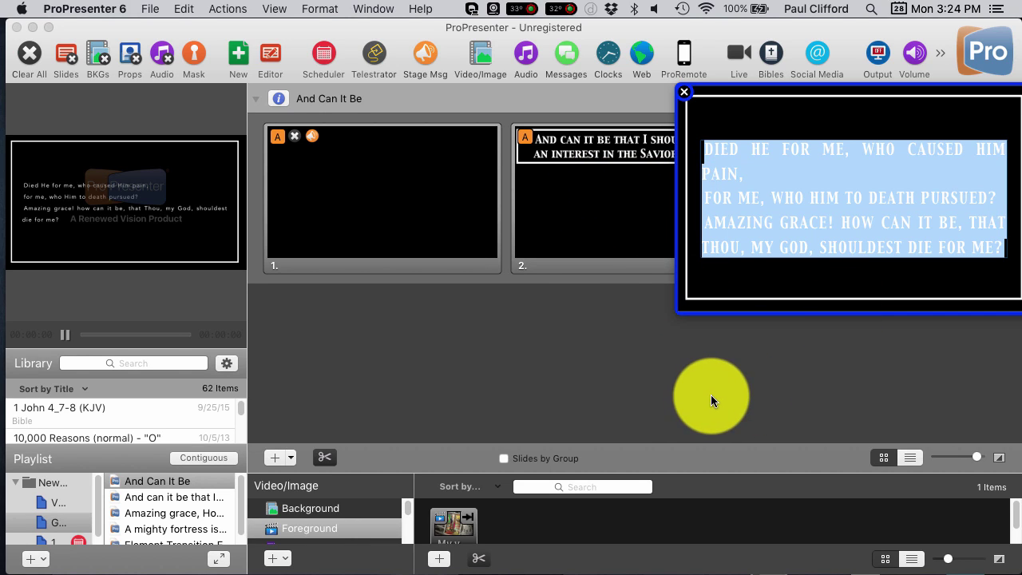
{"action": "left_click", "coordinate": [563, 327]}
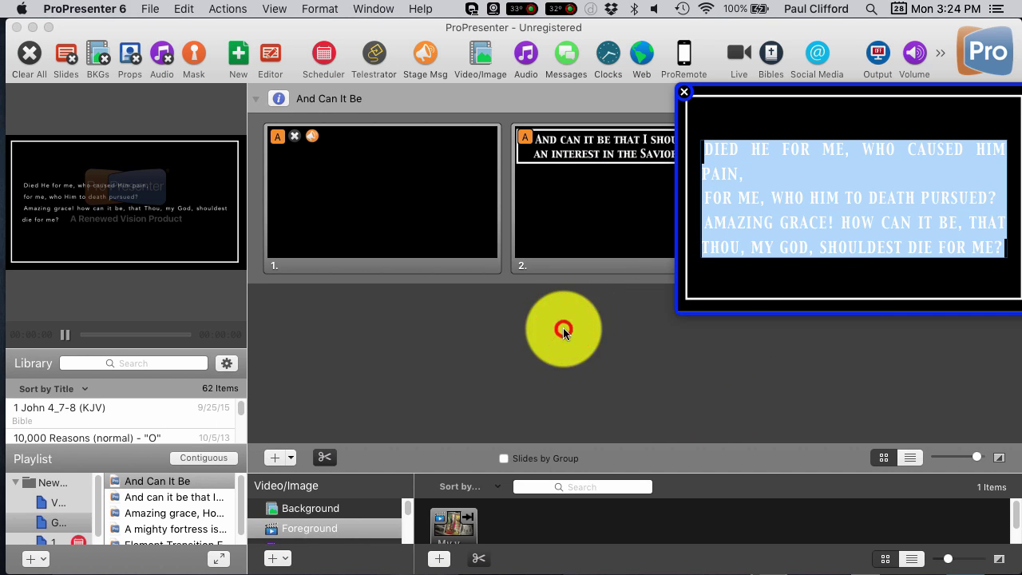
{"action": "left_click", "coordinate": [681, 93]}
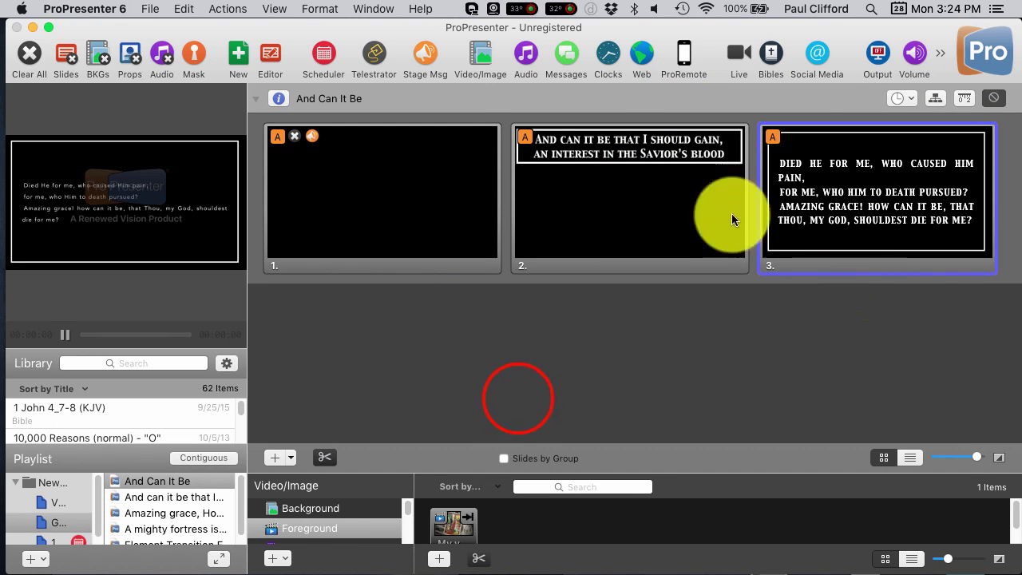
Export the song to the Desktop as plain text 'And Can It Be 2.txt', then minimize ProPresenter
{"action": "left_click", "coordinate": [148, 8]}
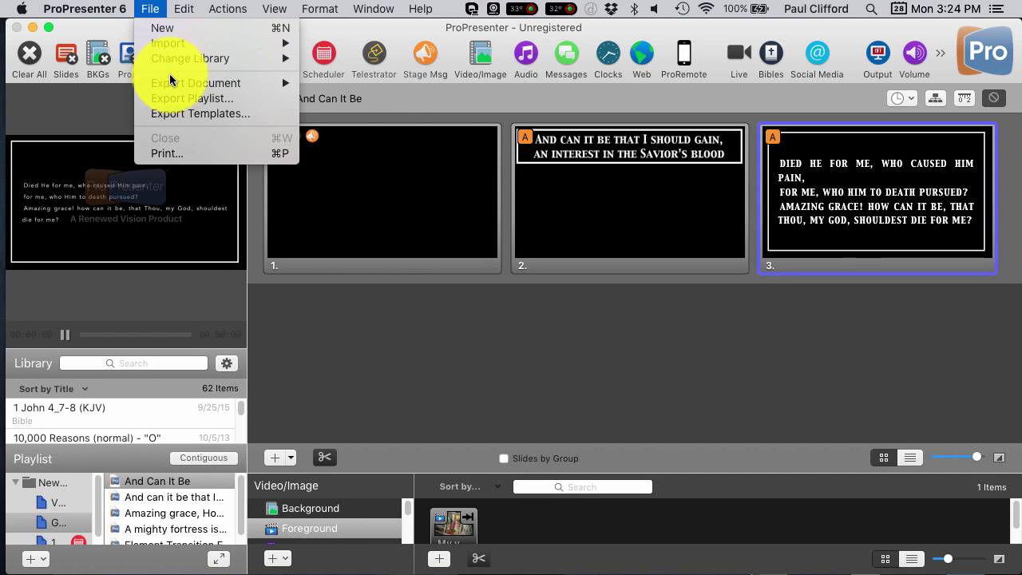
{"action": "mouse_move", "coordinate": [168, 82]}
{"action": "left_click", "coordinate": [334, 132]}
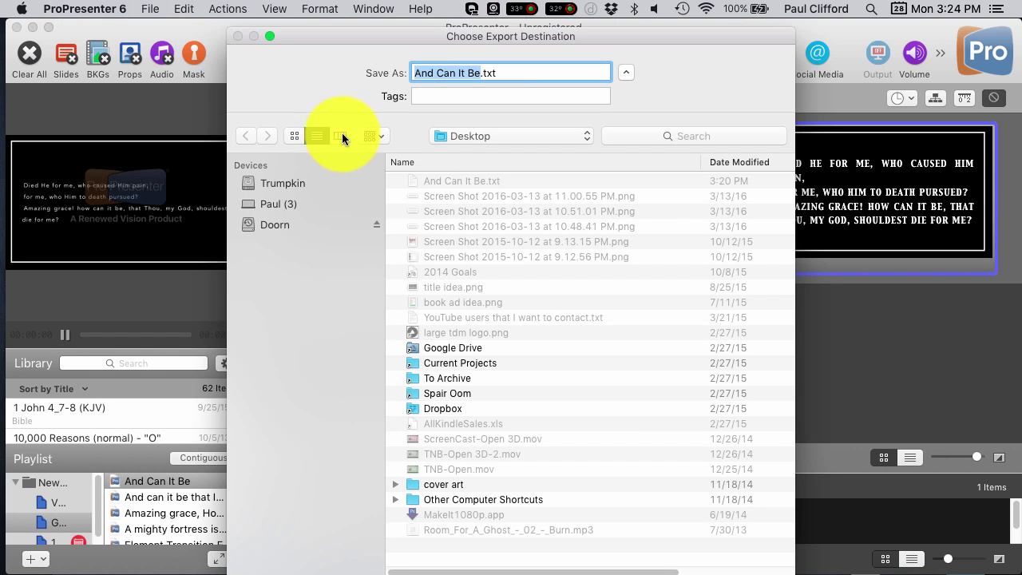
{"action": "key", "text": "Right"}
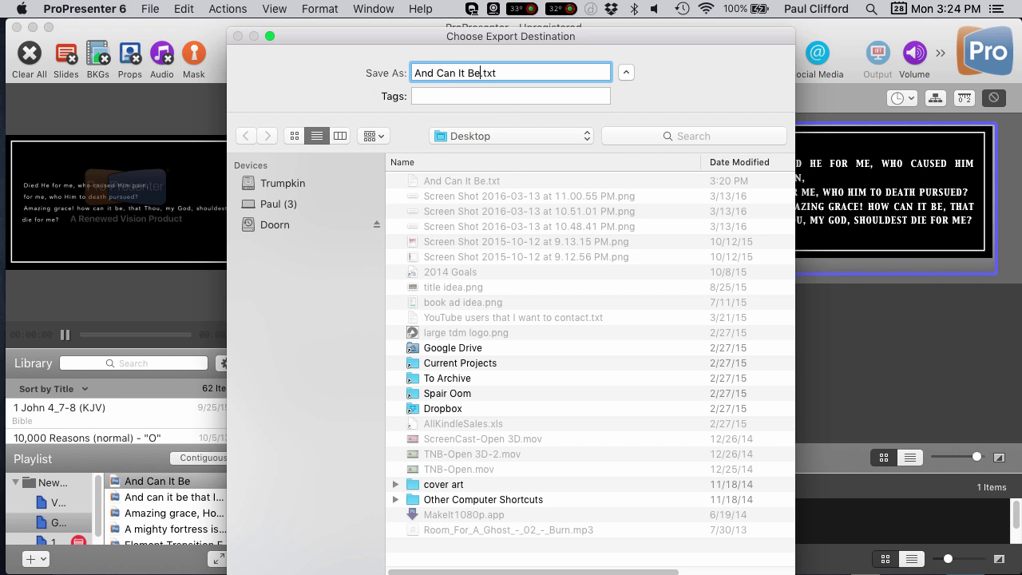
{"action": "type", "text": "2"}
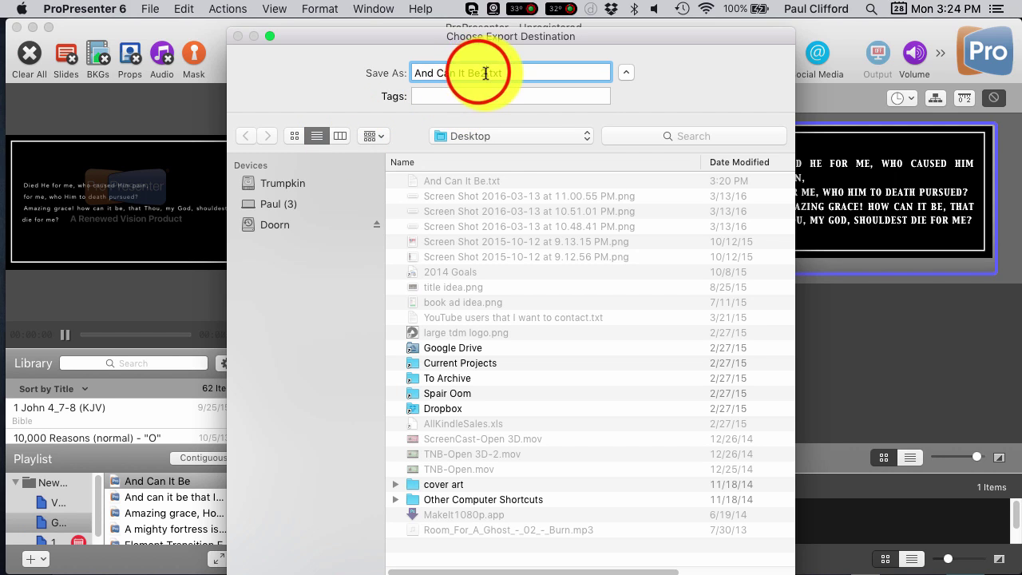
{"action": "left_click", "coordinate": [481, 72]}
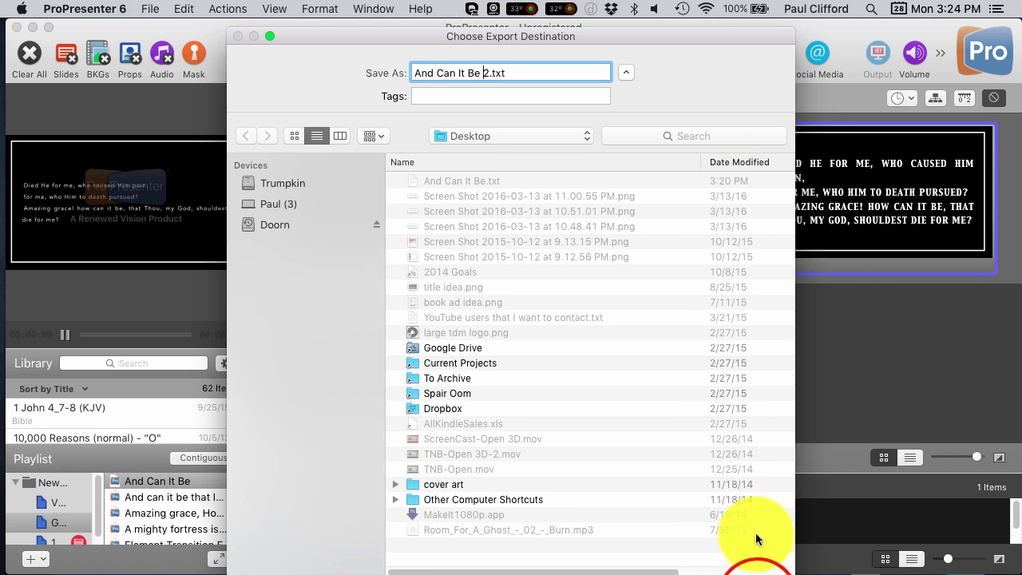
{"action": "left_click", "coordinate": [758, 573]}
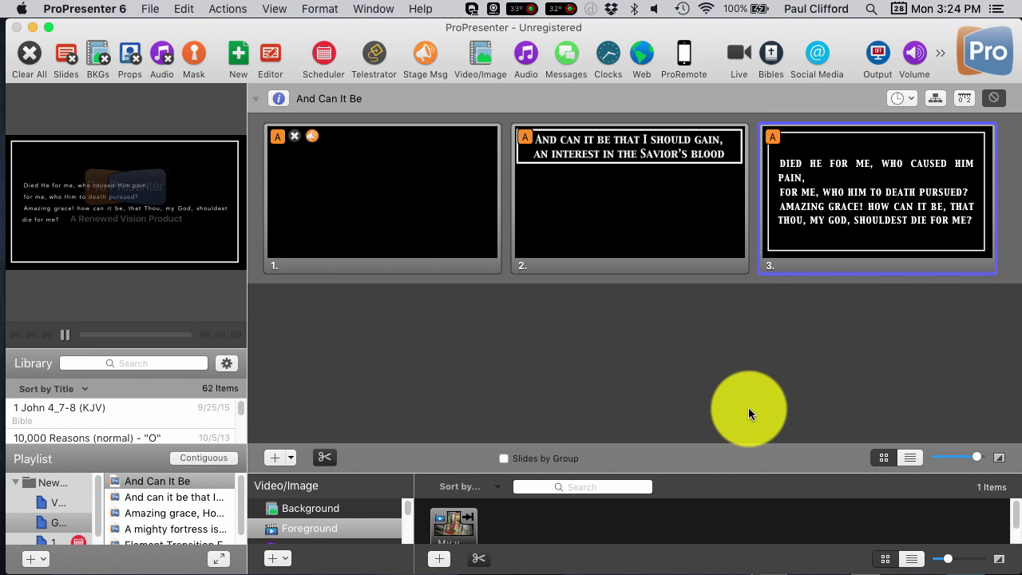
{"action": "left_click", "coordinate": [34, 28]}
{"action": "left_click", "coordinate": [551, 415]}
Open And Can It Be 2.txt in TextEdit, convert all lyric lines to upper case, and save
{"action": "double_click", "coordinate": [528, 410]}
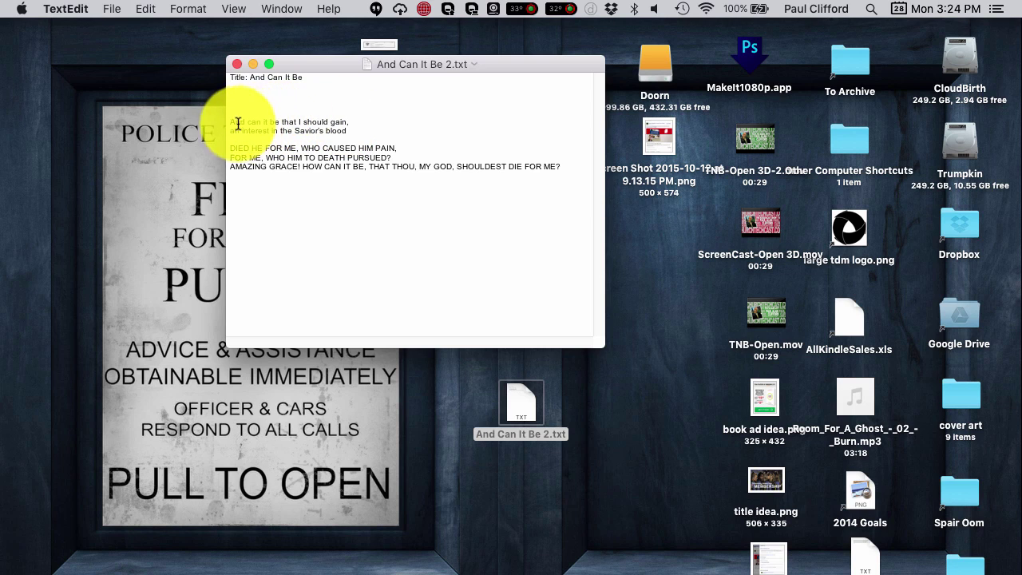
{"action": "left_click_drag", "start_coordinate": [237, 124], "coordinate": [564, 163]}
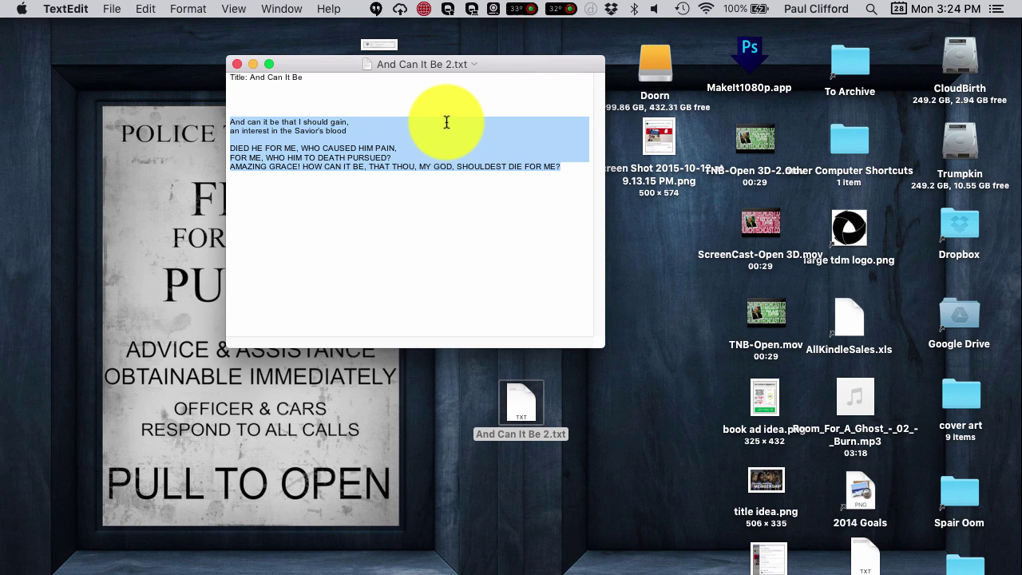
{"action": "right_click", "coordinate": [303, 156]}
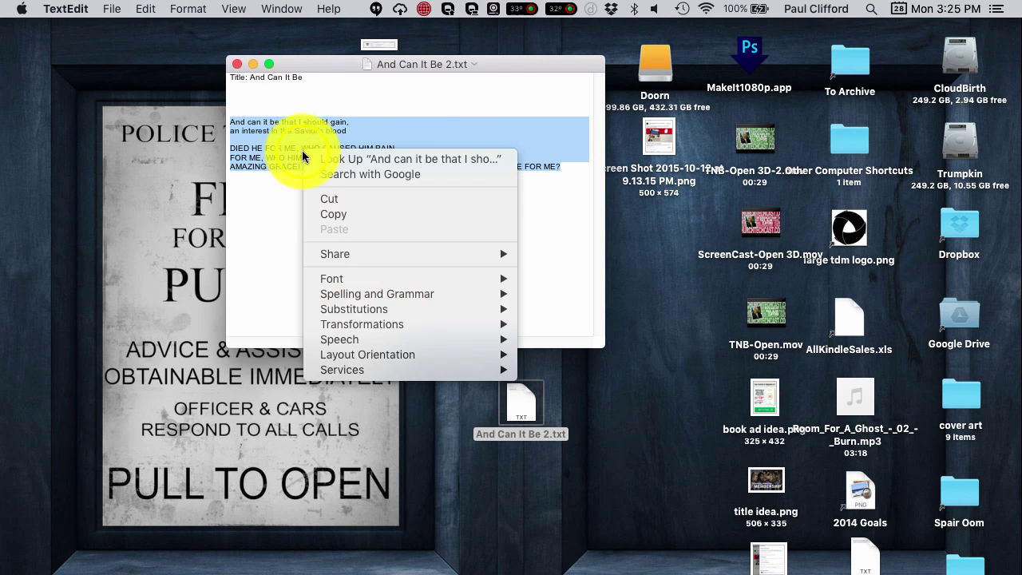
{"action": "mouse_move", "coordinate": [360, 326]}
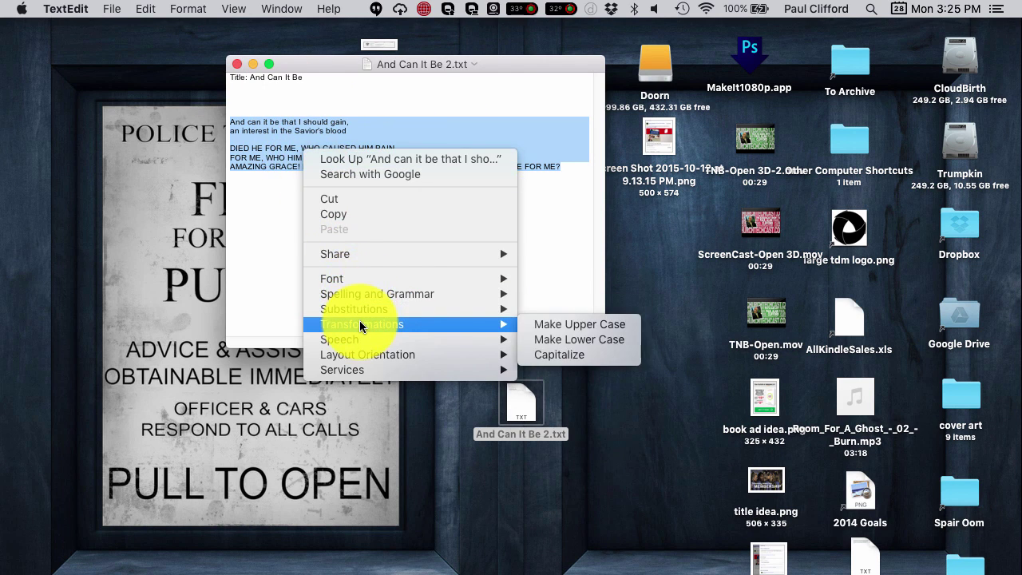
{"action": "left_click", "coordinate": [551, 325]}
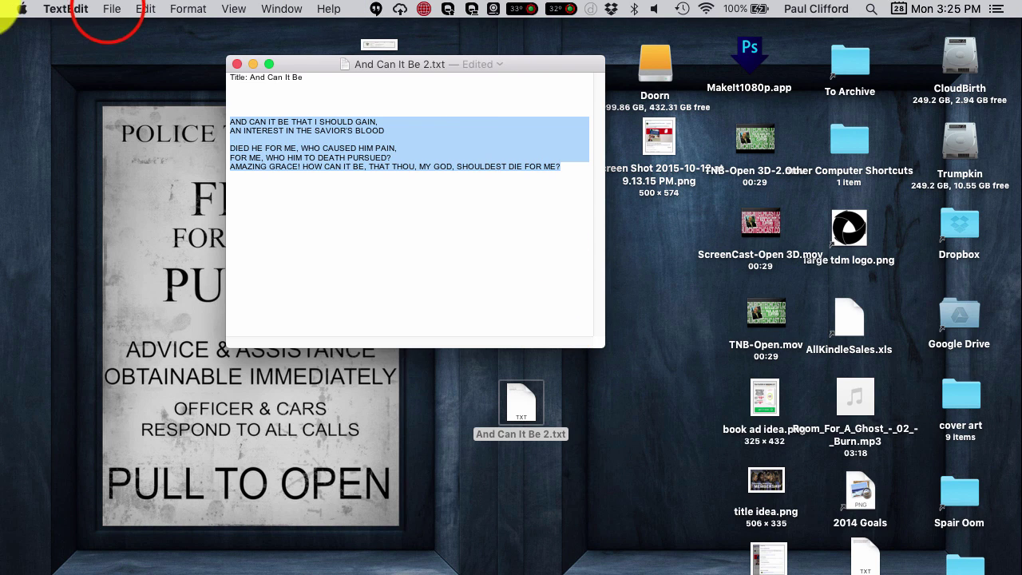
{"action": "left_click", "coordinate": [112, 9]}
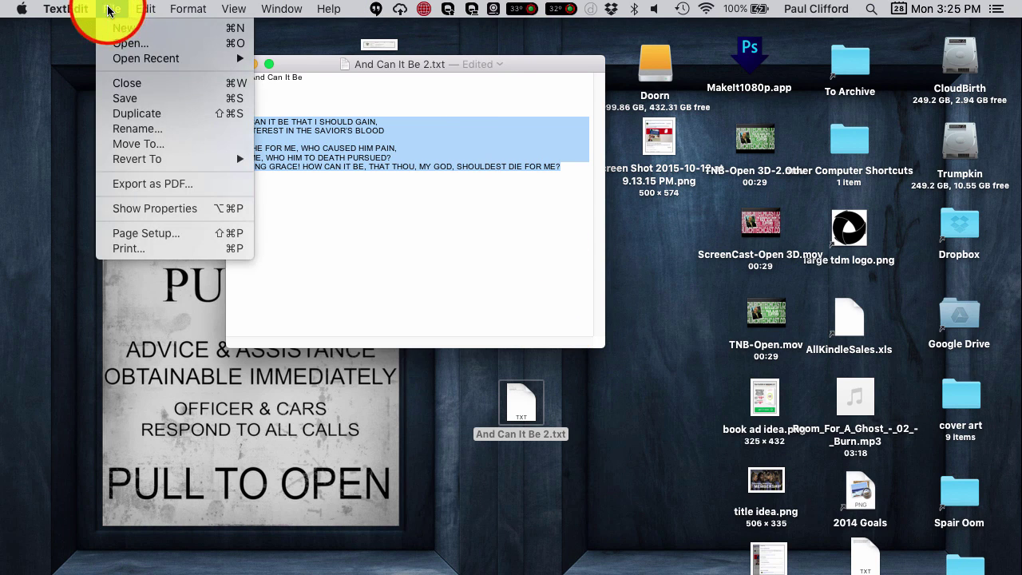
{"action": "left_click", "coordinate": [125, 98]}
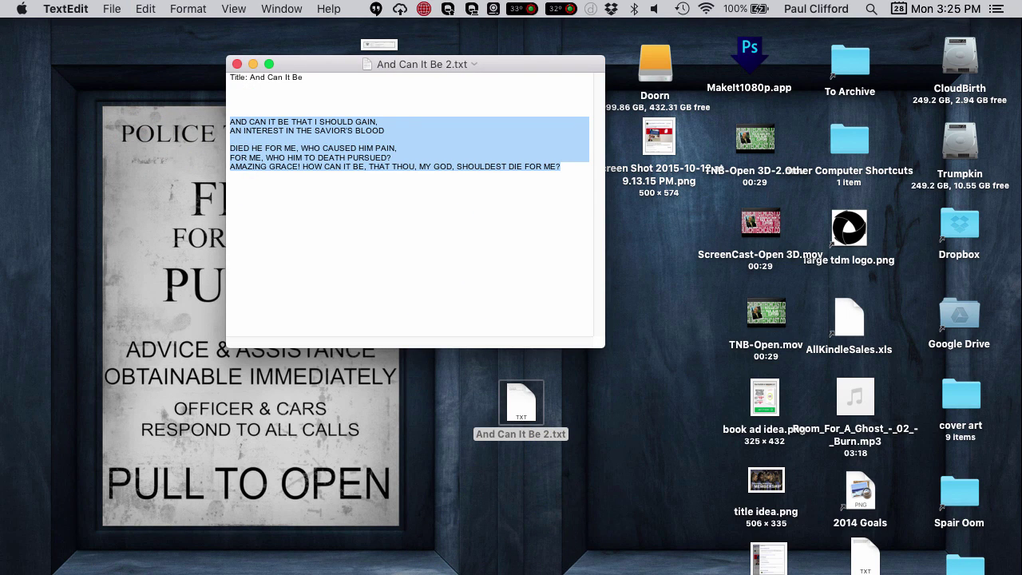
{"action": "mouse_move", "coordinate": [543, 567]}
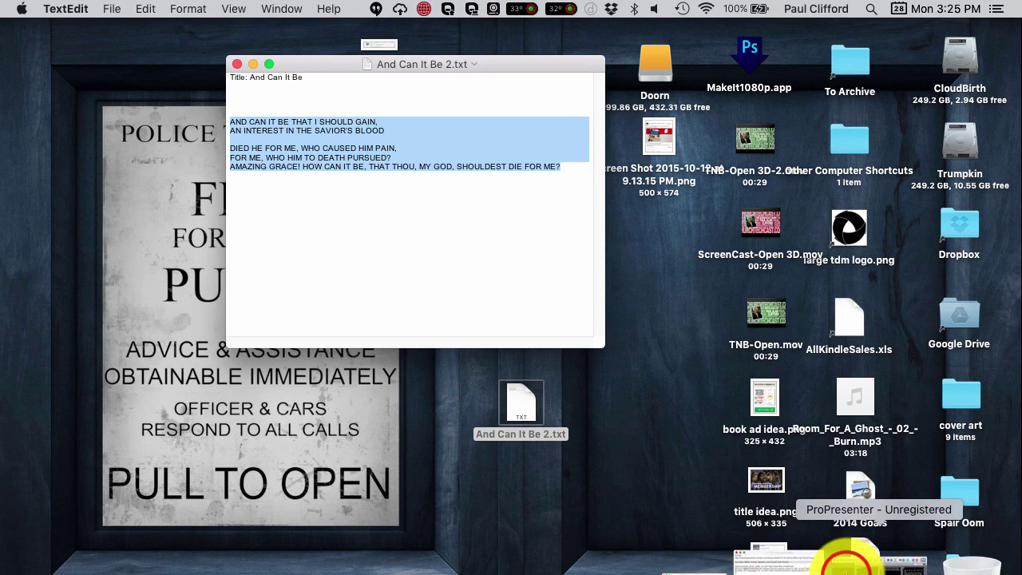
Import And Can It Be 2.txt into ProPresenter as the new song 'And Can It Be-1'
{"action": "left_click", "coordinate": [847, 563]}
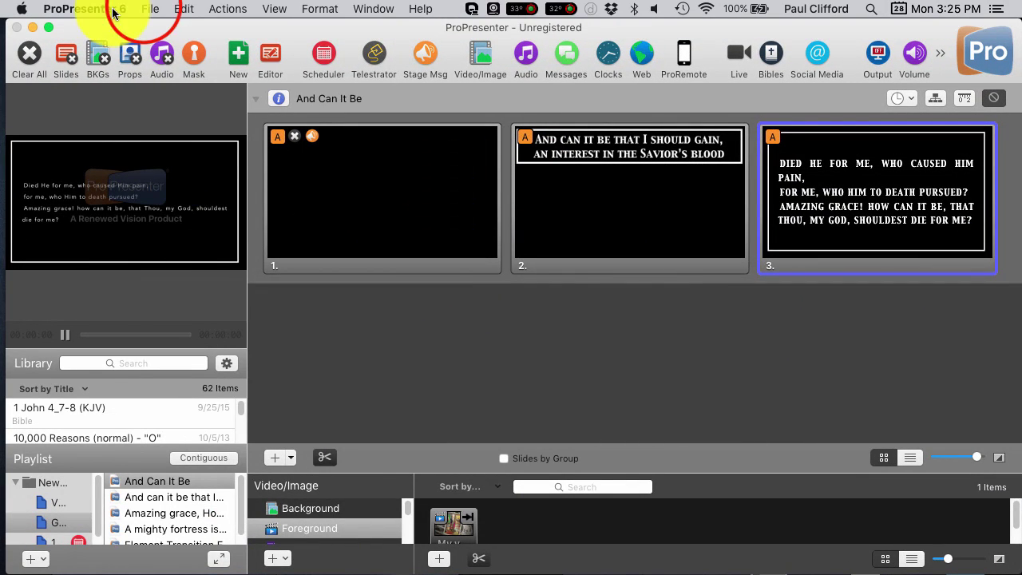
{"action": "left_click", "coordinate": [135, 10]}
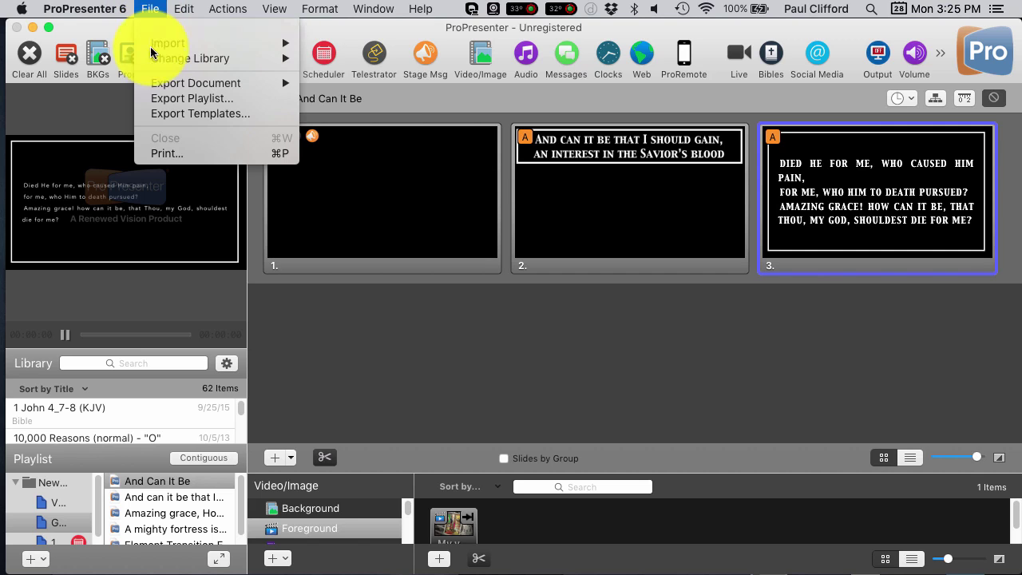
{"action": "mouse_move", "coordinate": [154, 44]}
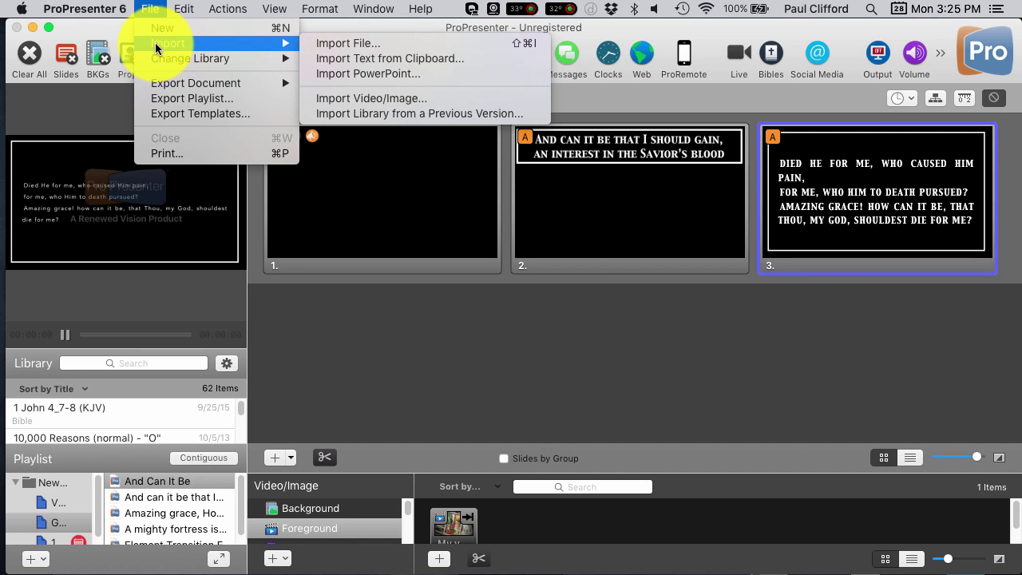
{"action": "left_click", "coordinate": [352, 48]}
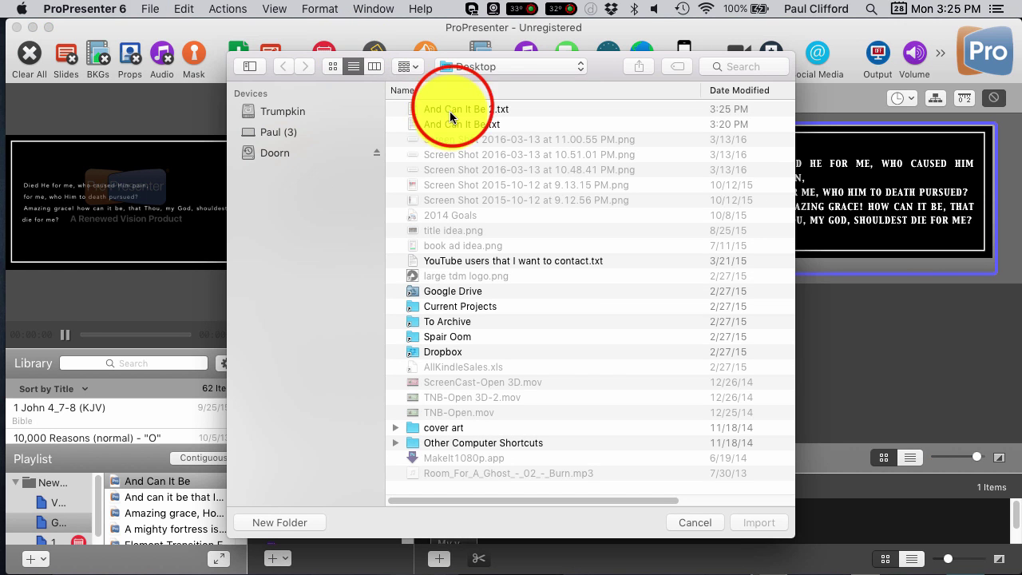
{"action": "left_click", "coordinate": [452, 109]}
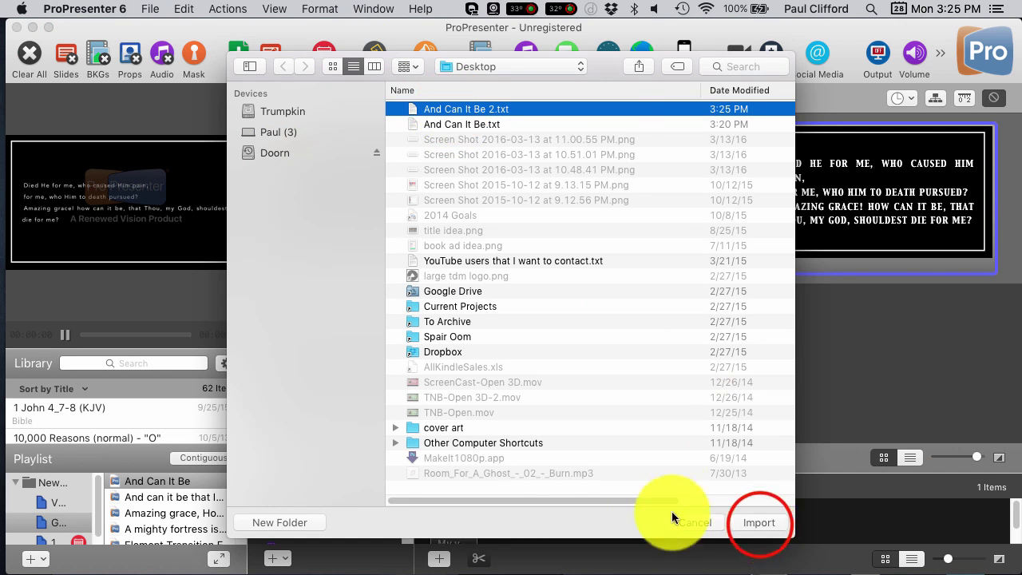
{"action": "left_click", "coordinate": [759, 523]}
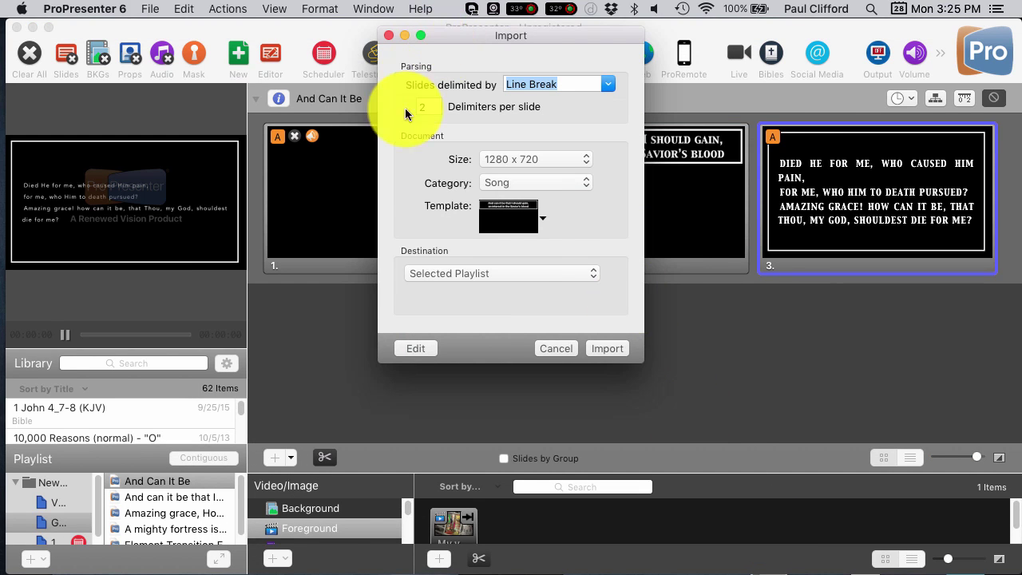
{"action": "left_click", "coordinate": [618, 363]}
{"action": "left_click", "coordinate": [614, 345]}
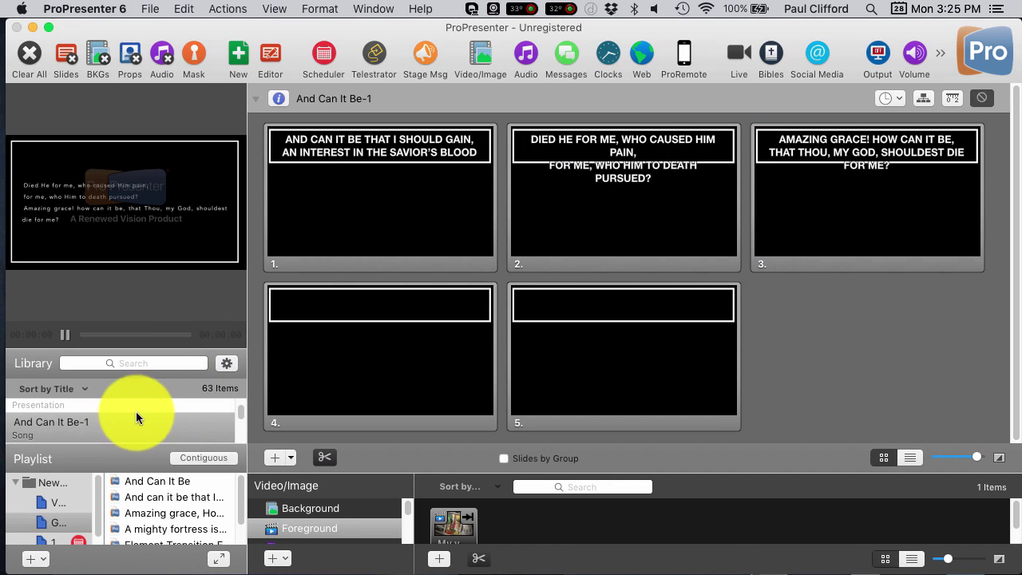
Send slides 1, 2 and 3 of the imported all-caps song to output in turn
{"action": "left_click", "coordinate": [436, 203]}
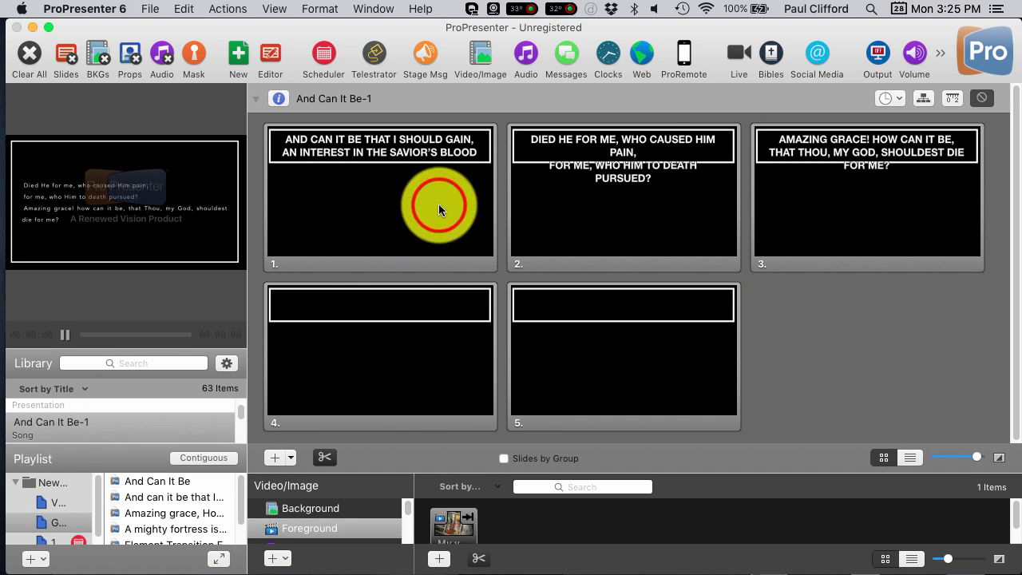
{"action": "left_click", "coordinate": [583, 209]}
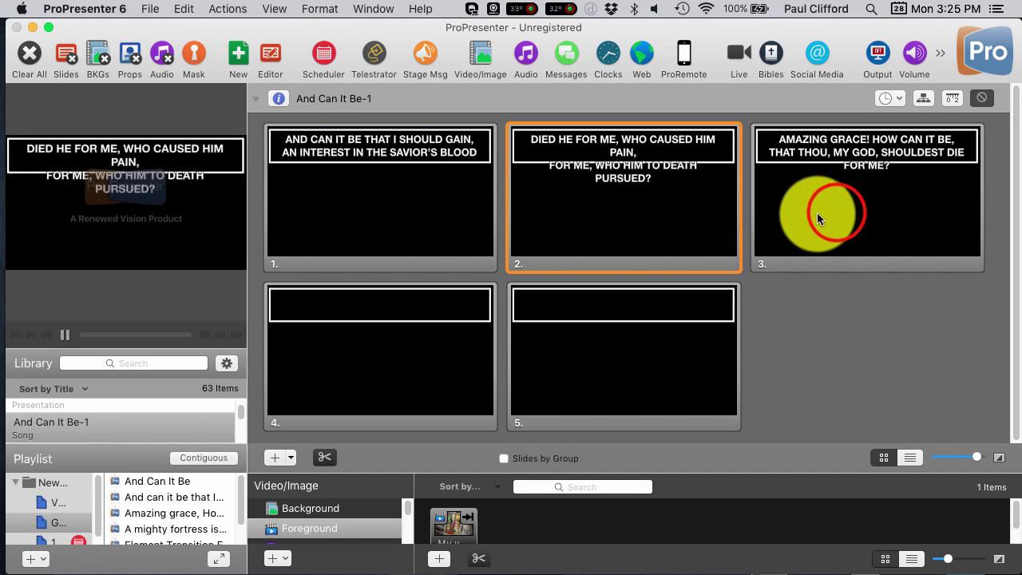
{"action": "left_click", "coordinate": [836, 211]}
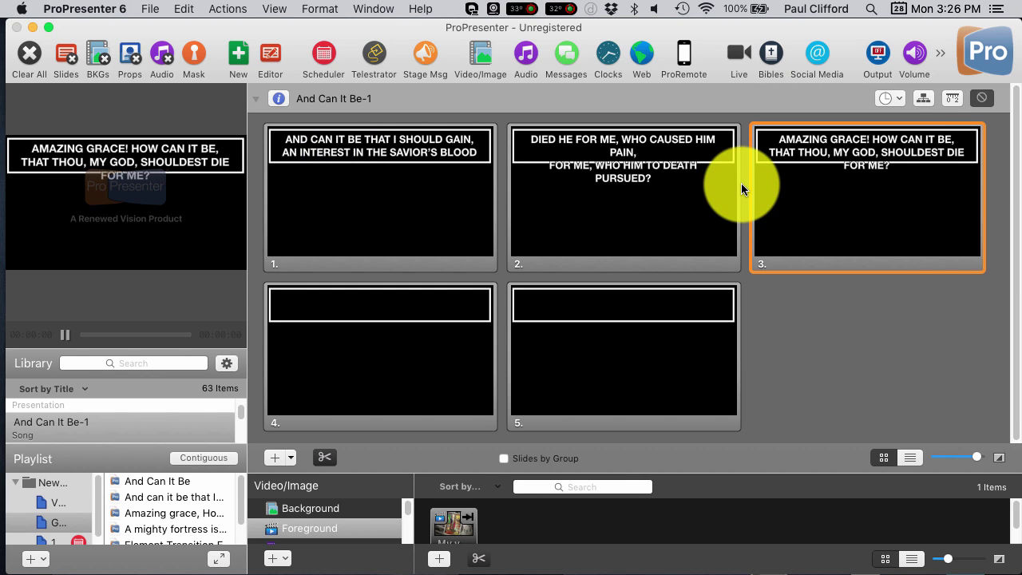
Open slide 1 of the imported song in the editor and enter its lyric text box
{"action": "right_click", "coordinate": [409, 153]}
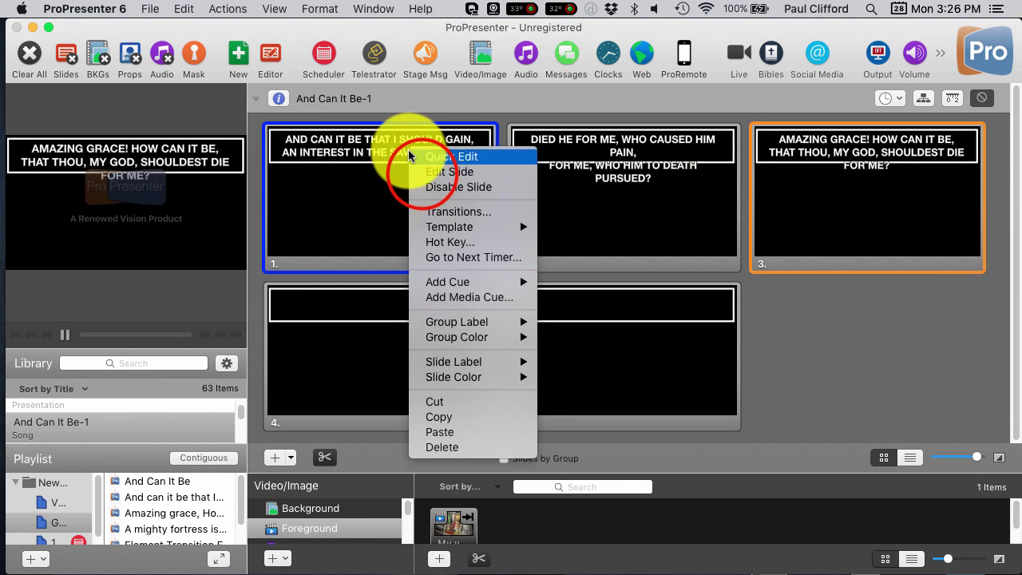
{"action": "left_click", "coordinate": [423, 173]}
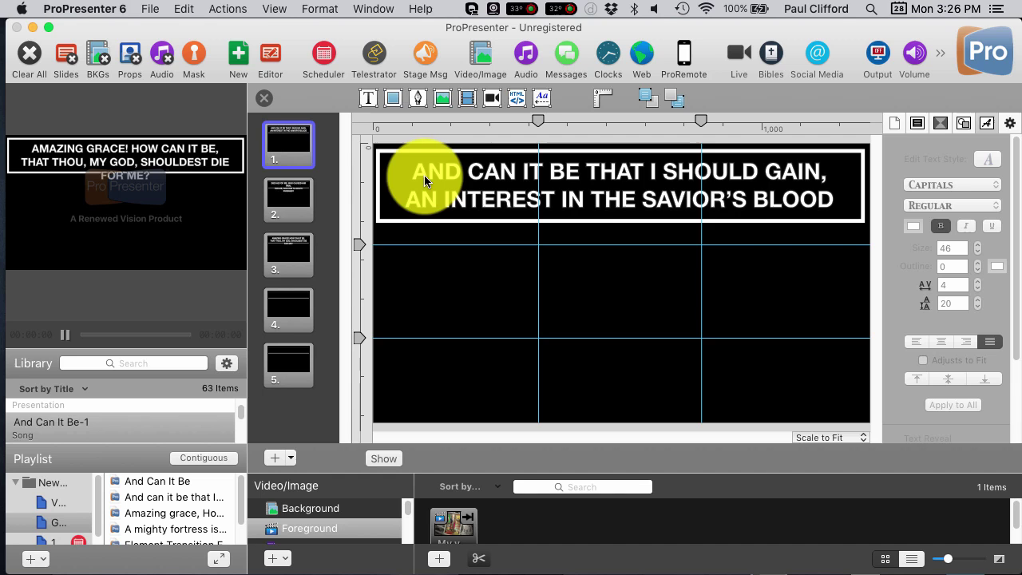
{"action": "left_click", "coordinate": [787, 182]}
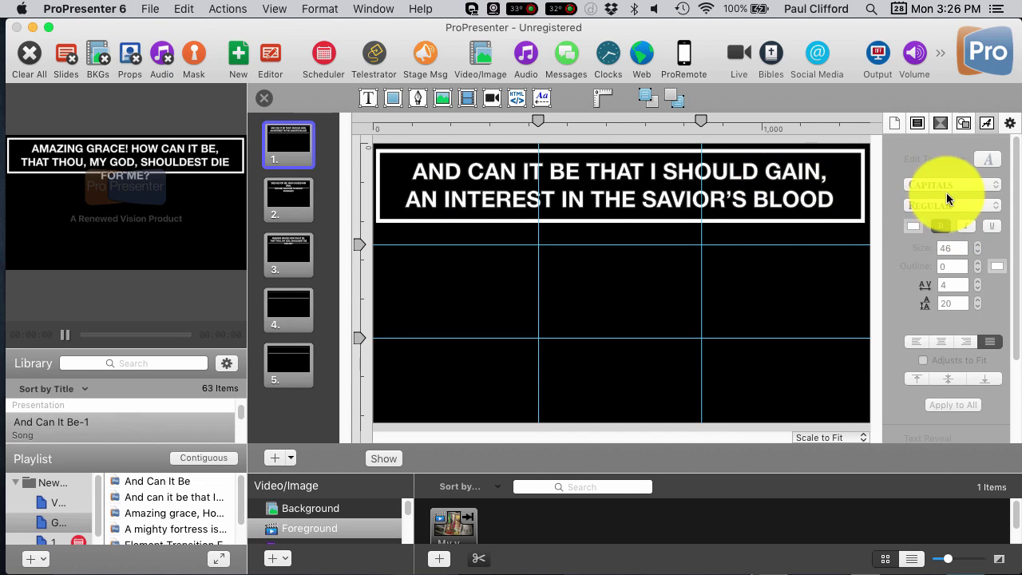
{"action": "left_click", "coordinate": [777, 200]}
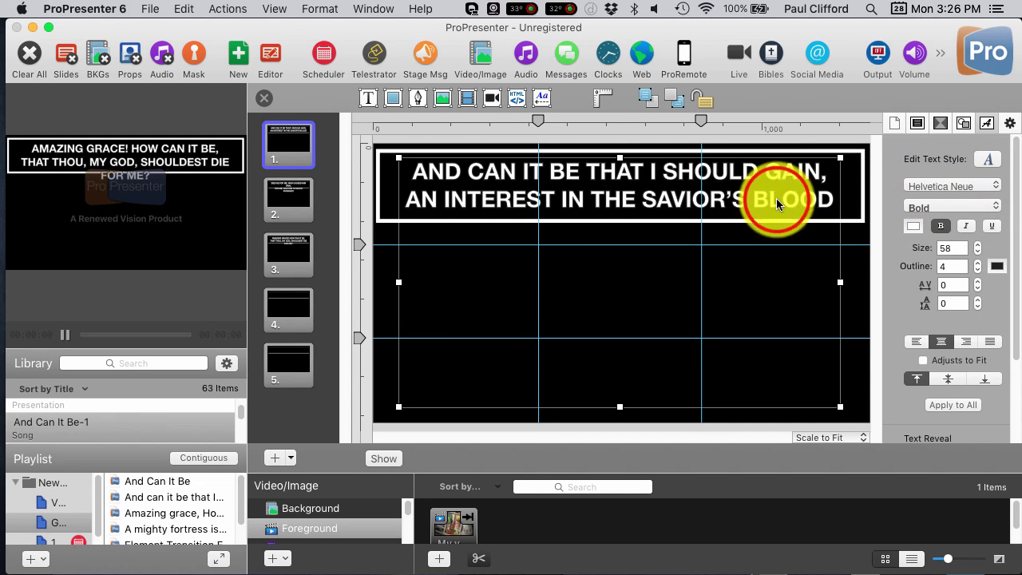
{"action": "double_click", "coordinate": [776, 199]}
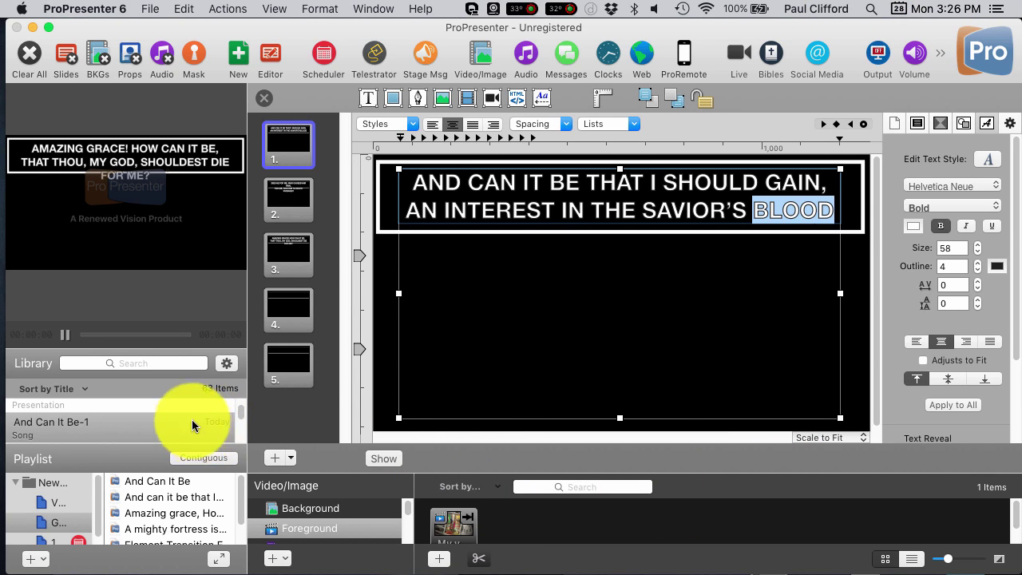
Rename the library's And Can It Be-1 to 'And Can It Be-caps', then open the original song
{"action": "left_click", "coordinate": [118, 428]}
{"action": "left_click", "coordinate": [87, 424]}
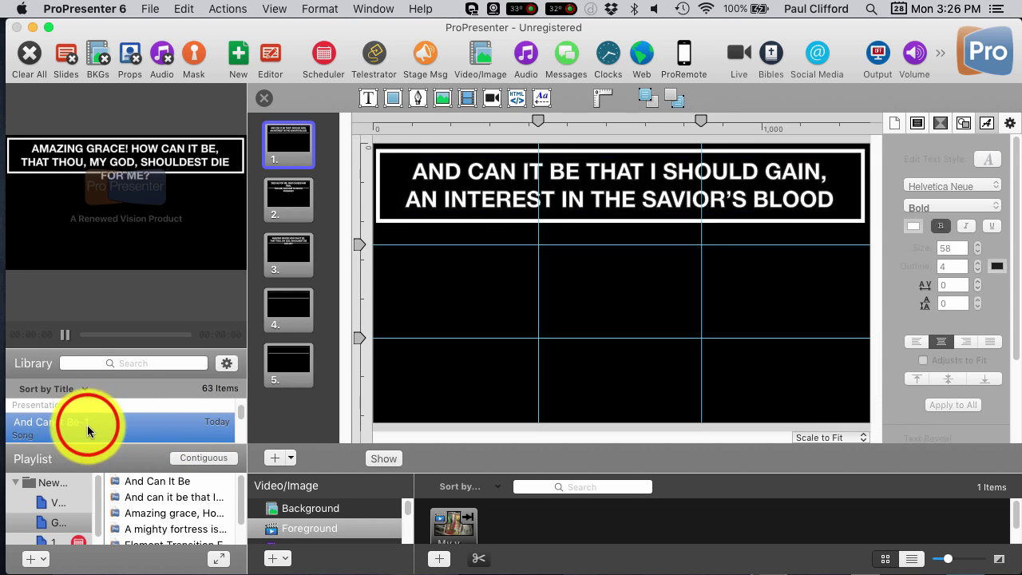
{"action": "left_click", "coordinate": [87, 423]}
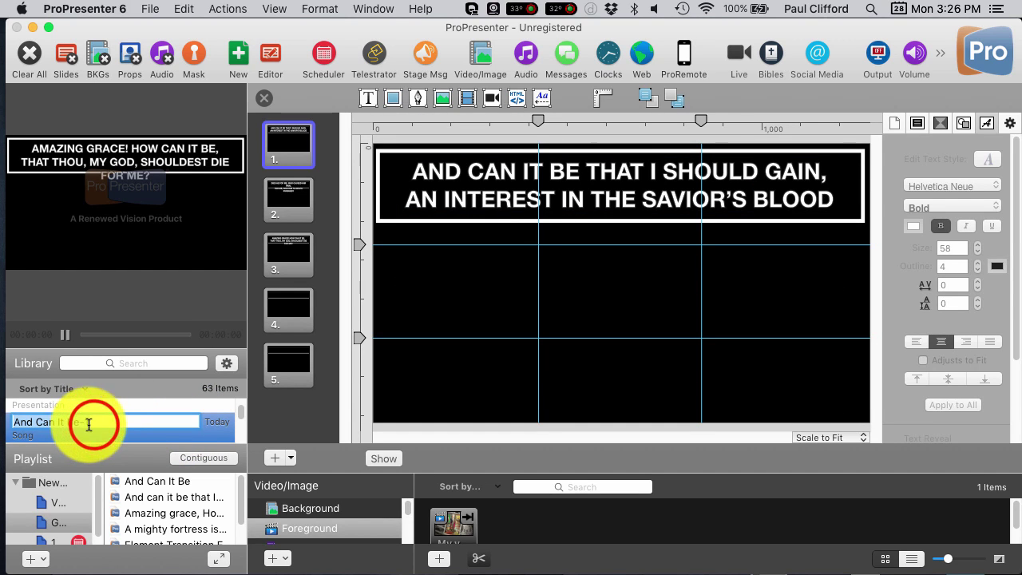
{"action": "key", "text": "BackSpace"}
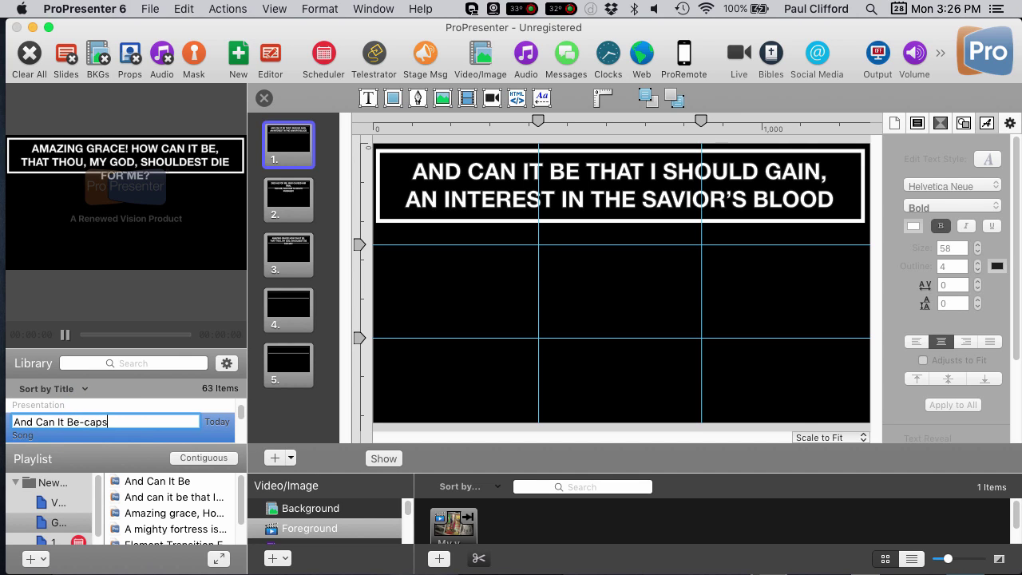
{"action": "key", "text": "Return"}
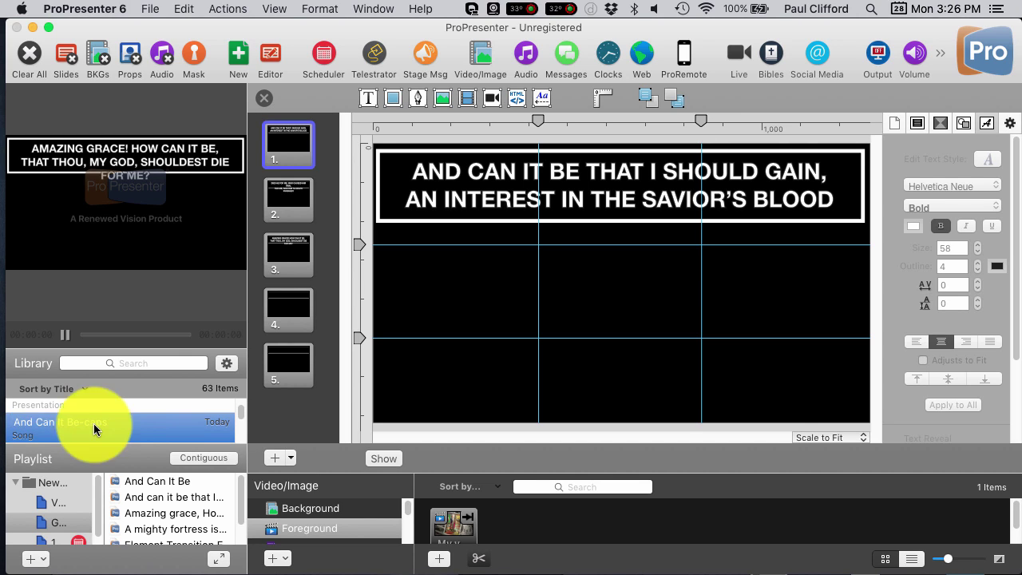
{"action": "left_click", "coordinate": [152, 486]}
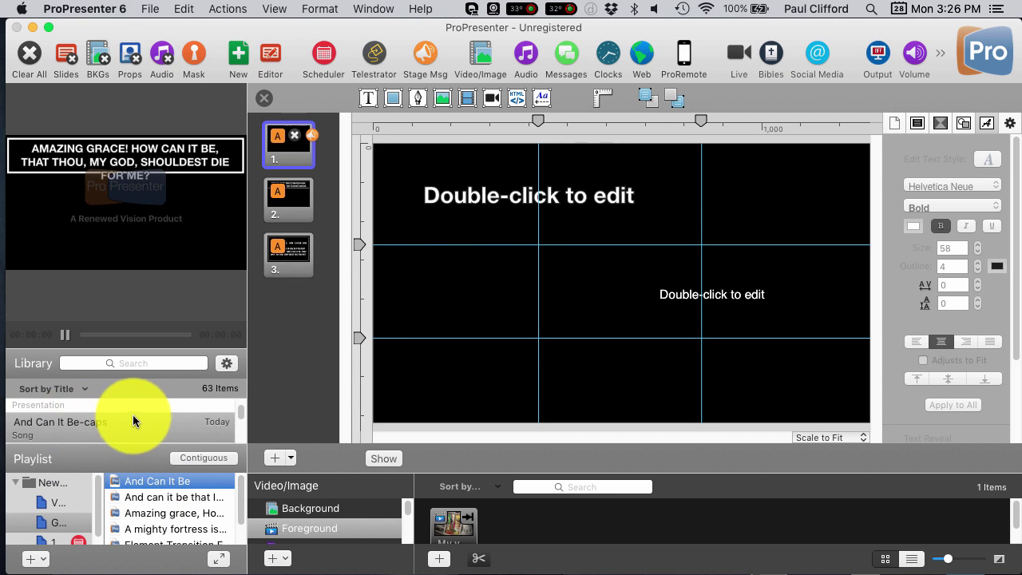
Add And Can It Be-caps from the library to the playlist below the original And Can It Be
{"action": "scroll", "coordinate": [133, 414], "scroll_direction": "down", "scroll_amount": 1}
{"action": "scroll", "coordinate": [132, 414], "scroll_direction": "up", "scroll_amount": 2}
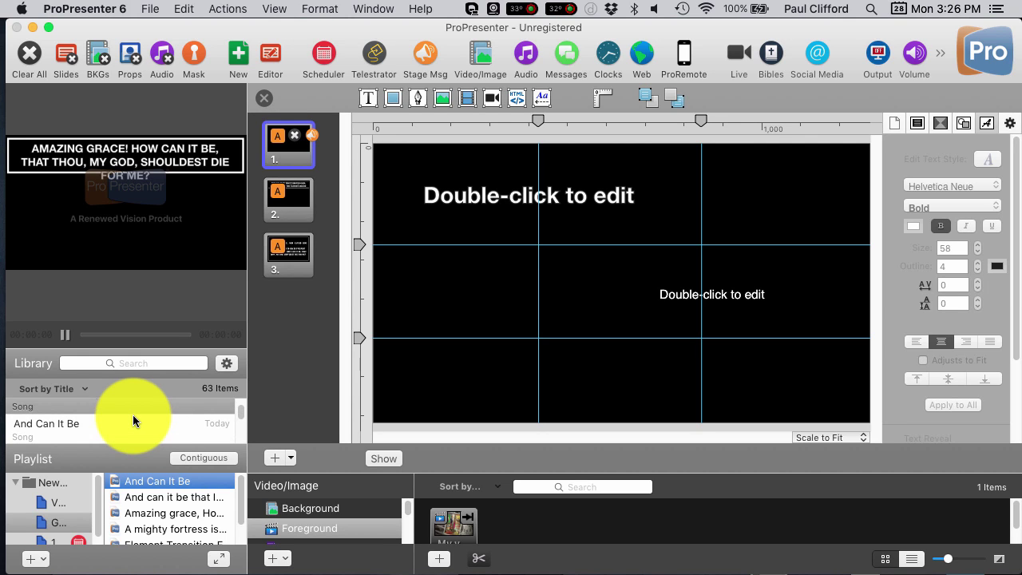
{"action": "scroll", "coordinate": [133, 414], "scroll_direction": "down", "scroll_amount": 2}
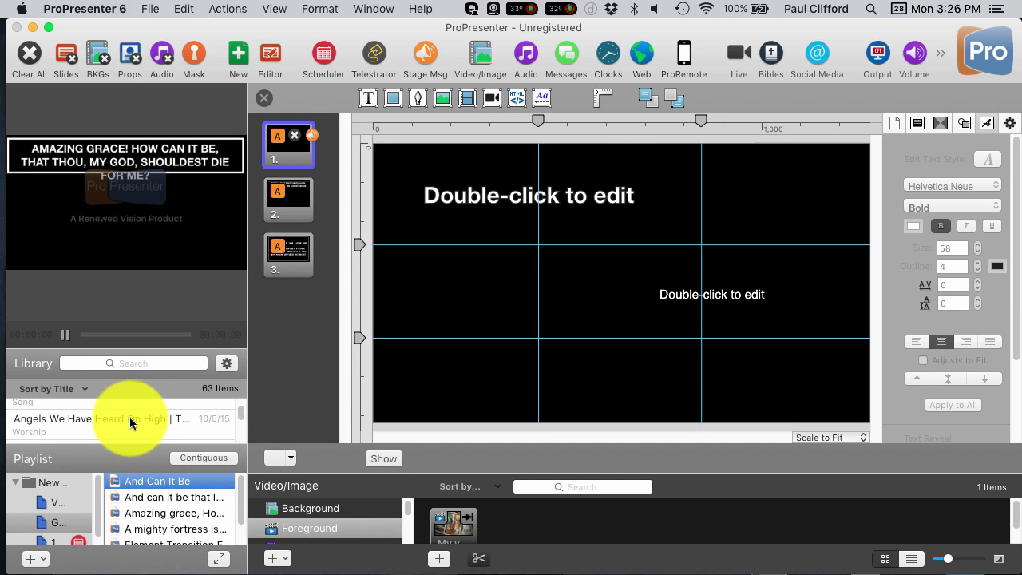
{"action": "scroll", "coordinate": [46, 424], "scroll_direction": "up", "scroll_amount": 2}
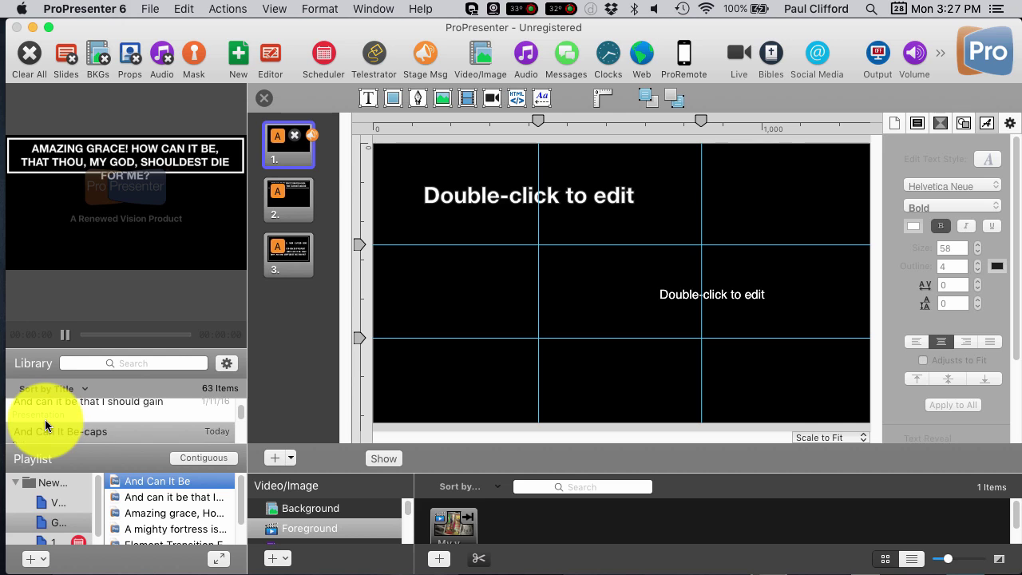
{"action": "left_click", "coordinate": [44, 425]}
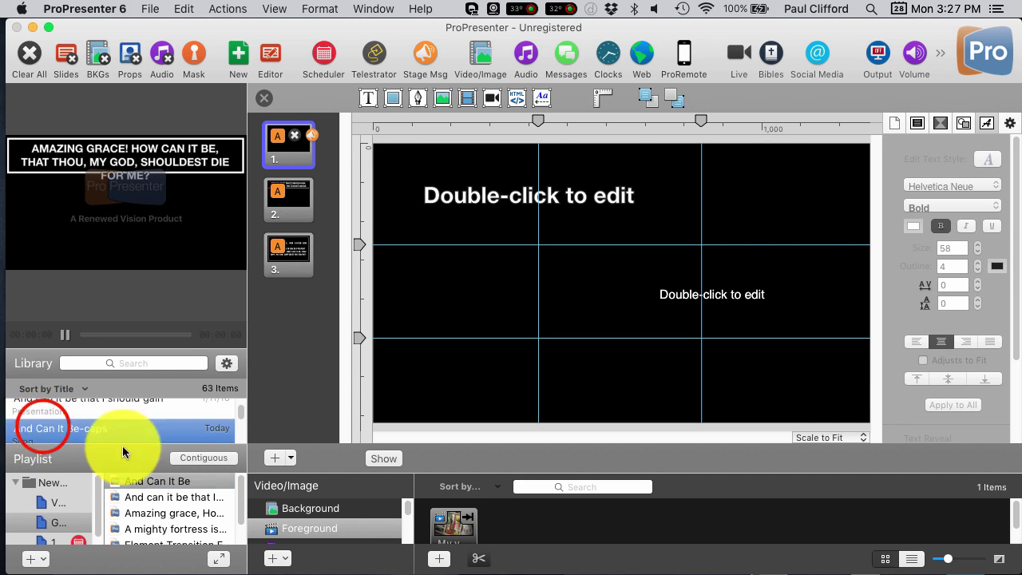
{"action": "left_click_drag", "start_coordinate": [155, 496], "coordinate": [155, 496]}
Compare the original song's slide 2, then open And Can It Be-caps from the playlist
{"action": "left_click", "coordinate": [152, 482]}
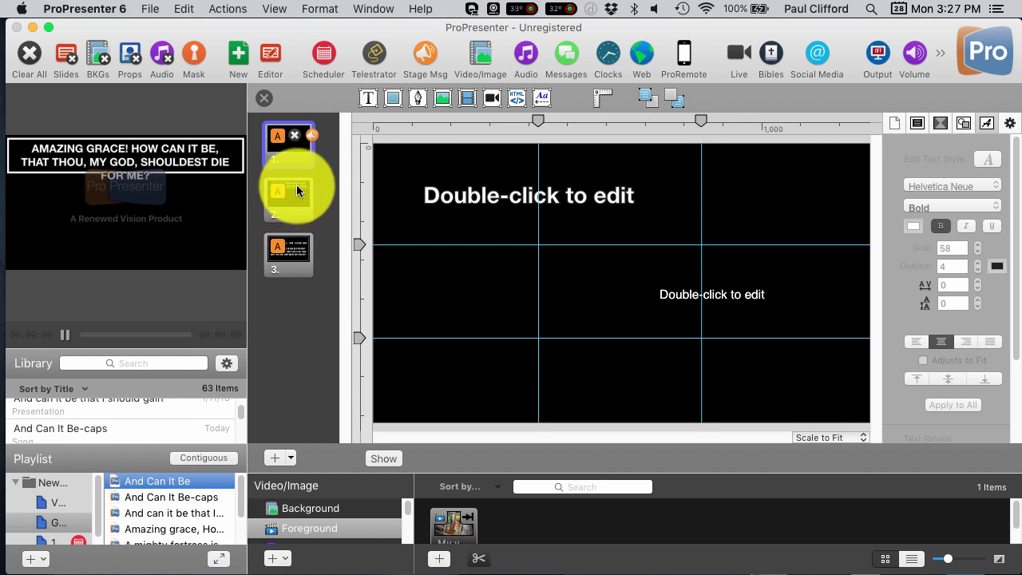
{"action": "left_click", "coordinate": [294, 199]}
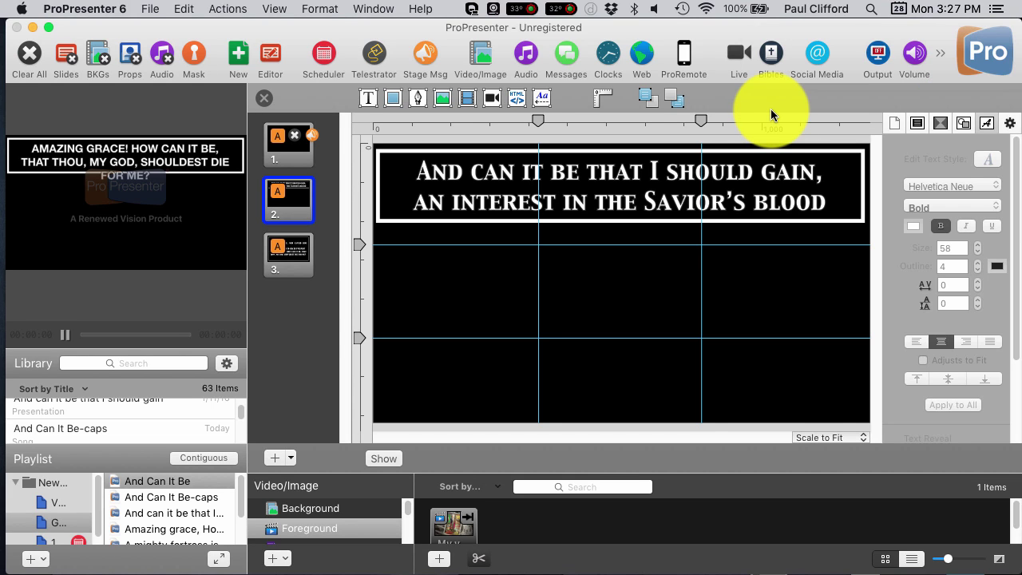
{"action": "left_click", "coordinate": [183, 497]}
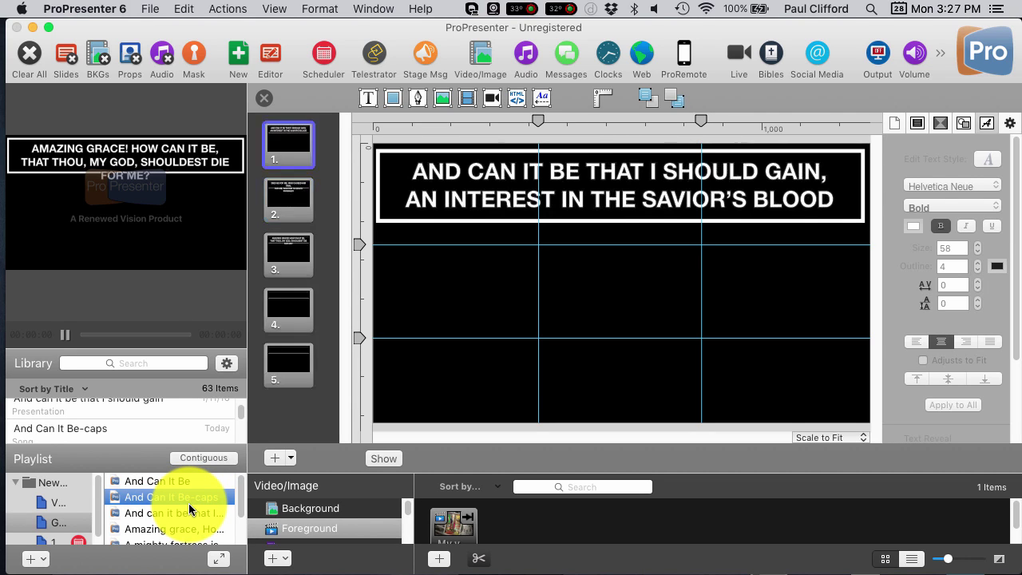